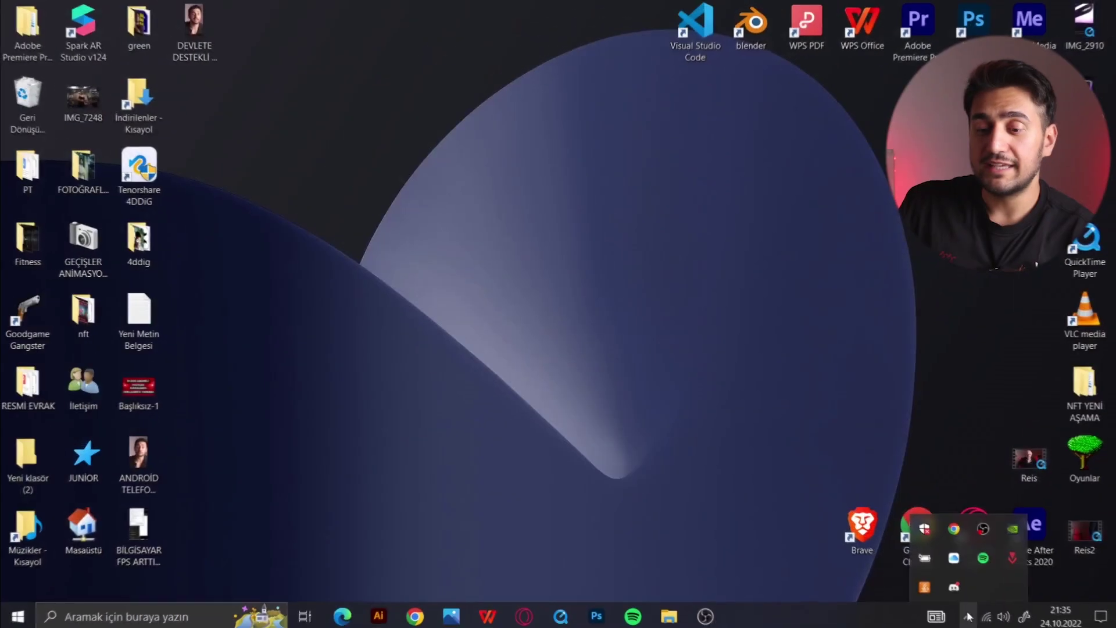
Step: Search Windows for "güç" and open the Güç planını düzenle page, closing the battery settings window
{"action": "left_click", "coordinate": [925, 558]}
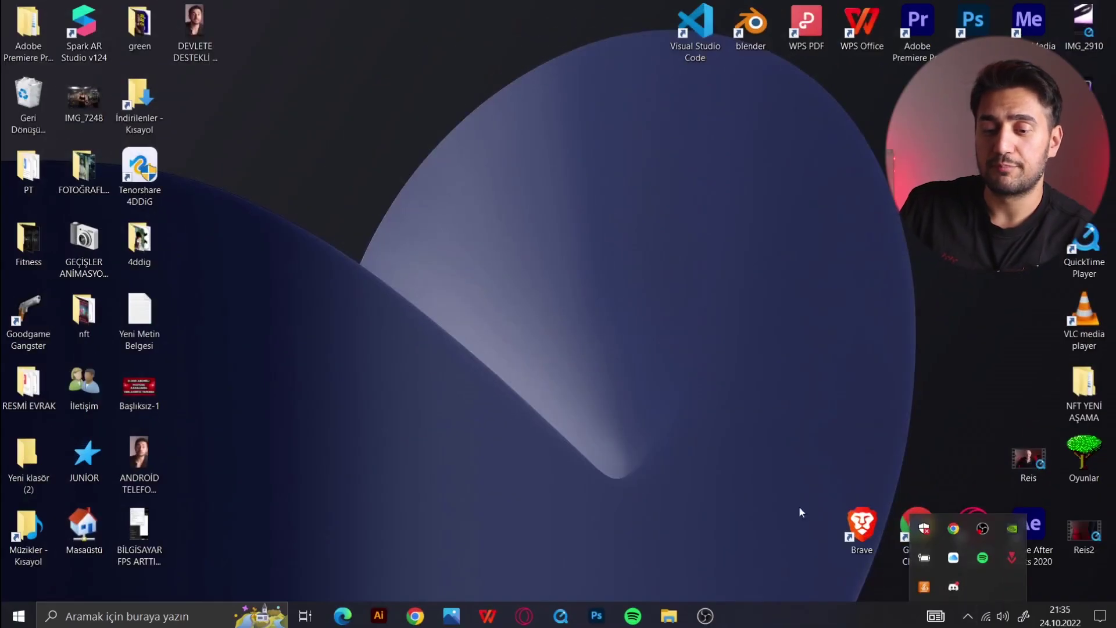
{"action": "left_click", "coordinate": [822, 581]}
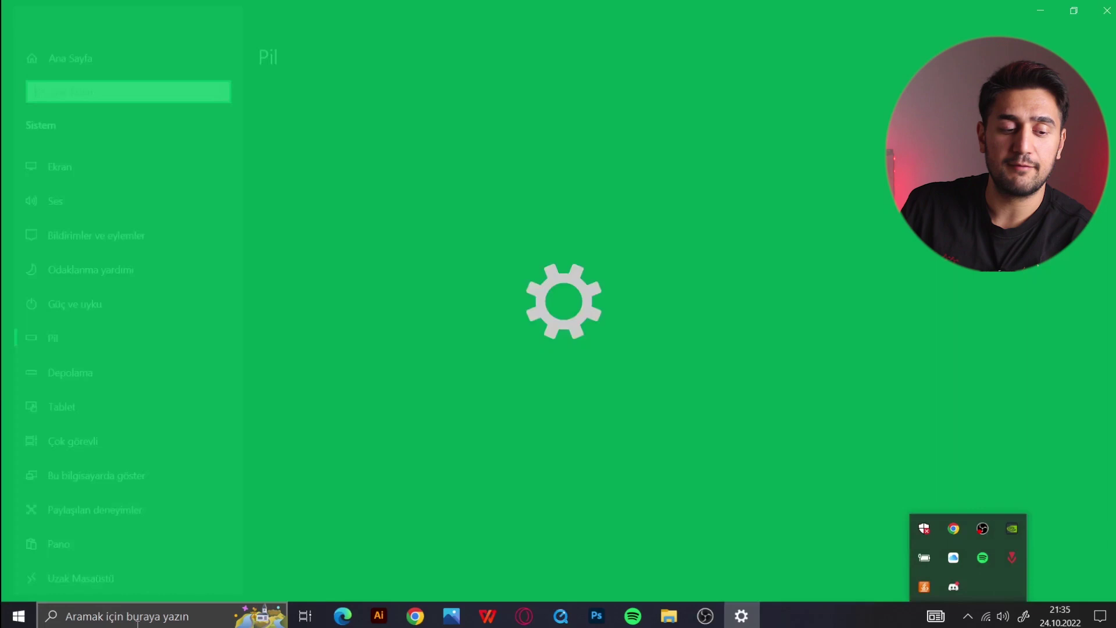
{"action": "left_click", "coordinate": [137, 618]}
{"action": "type", "text": "güç"}
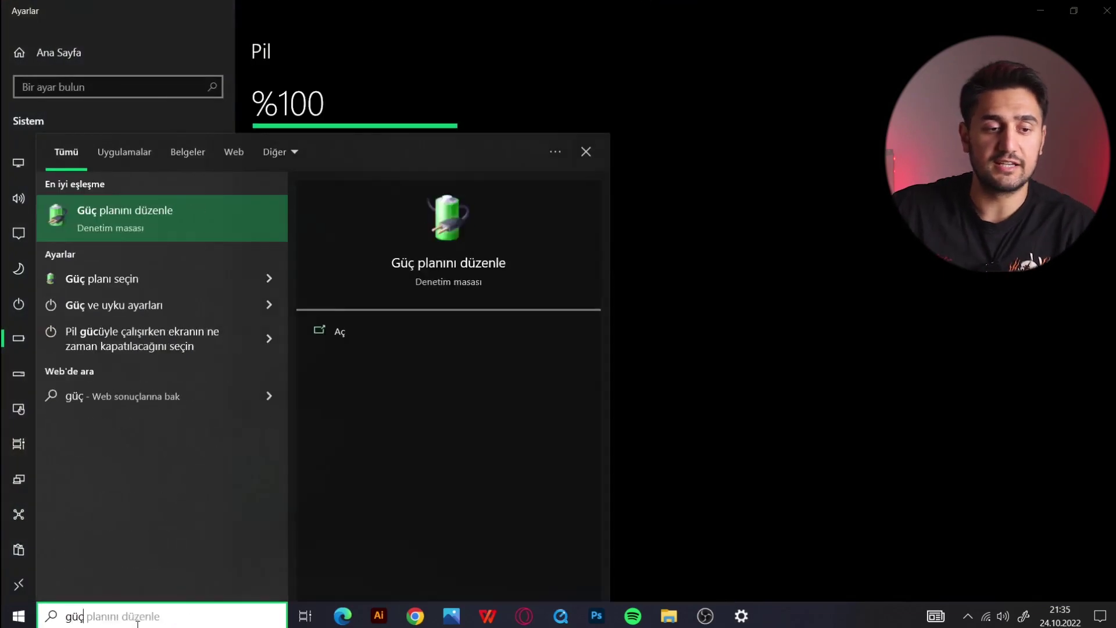
{"action": "left_click", "coordinate": [145, 239]}
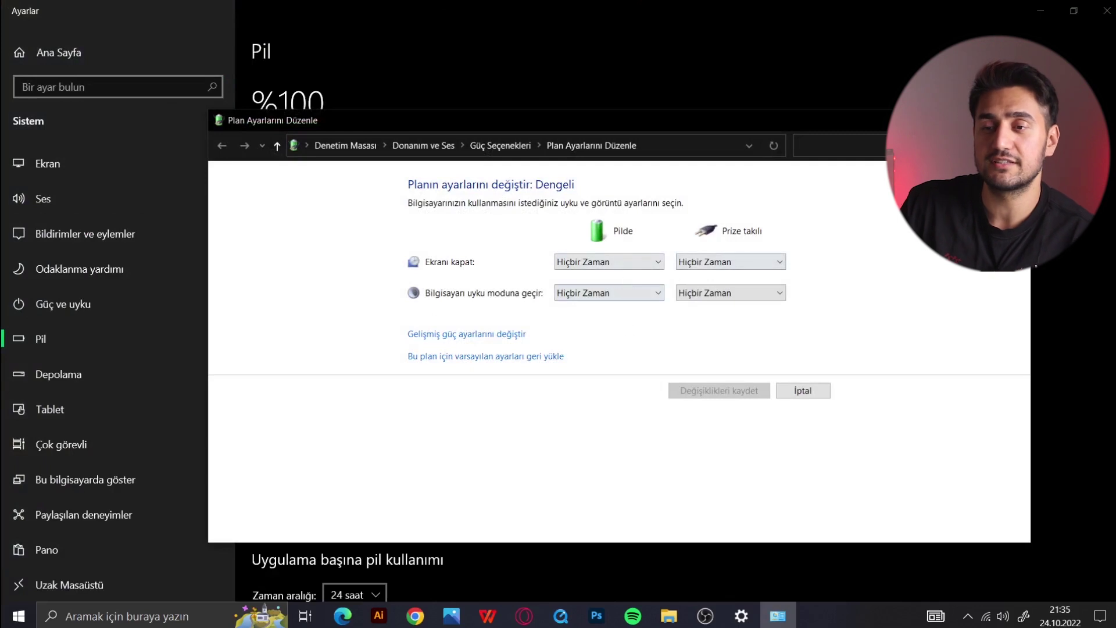
{"action": "left_click", "coordinate": [1107, 11]}
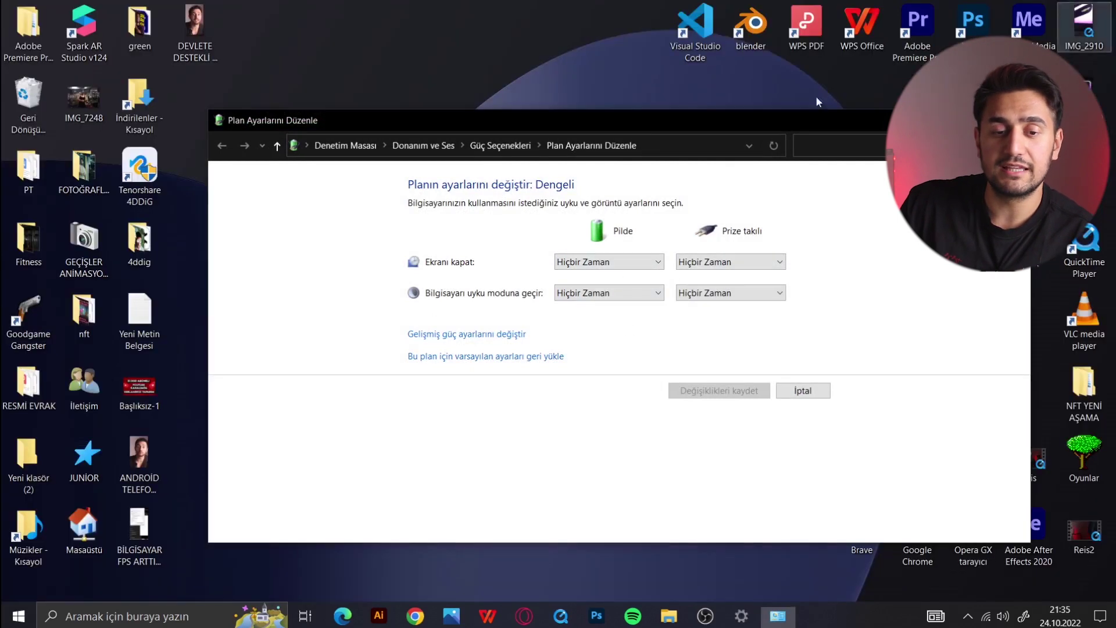
Step: Open the plan's advanced power settings and expand En yüksek işlemci durumu under İşlemci güç yönetimi
{"action": "left_click", "coordinate": [460, 339]}
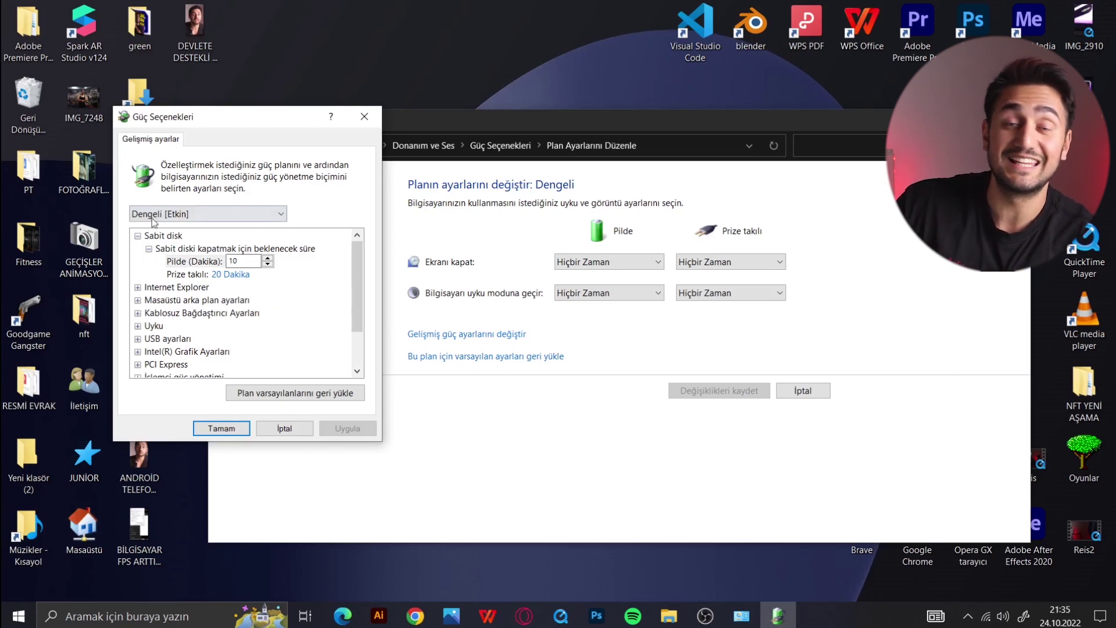
{"action": "mouse_move", "coordinate": [196, 257]}
{"action": "scroll", "coordinate": [196, 260], "scroll_direction": "down", "scroll_amount": 2}
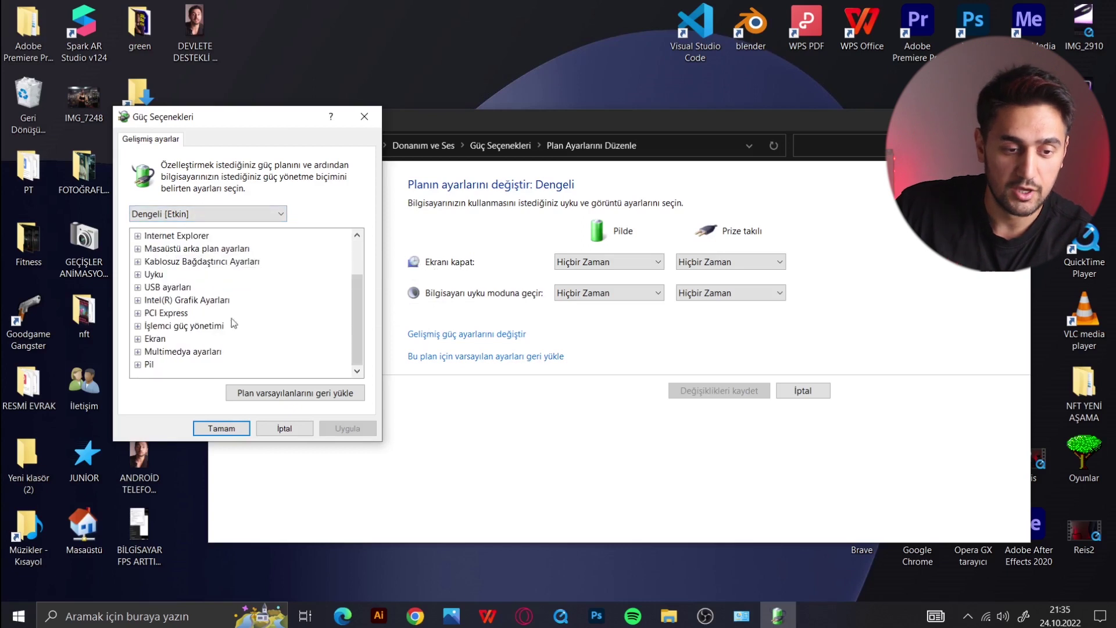
{"action": "left_click", "coordinate": [173, 327]}
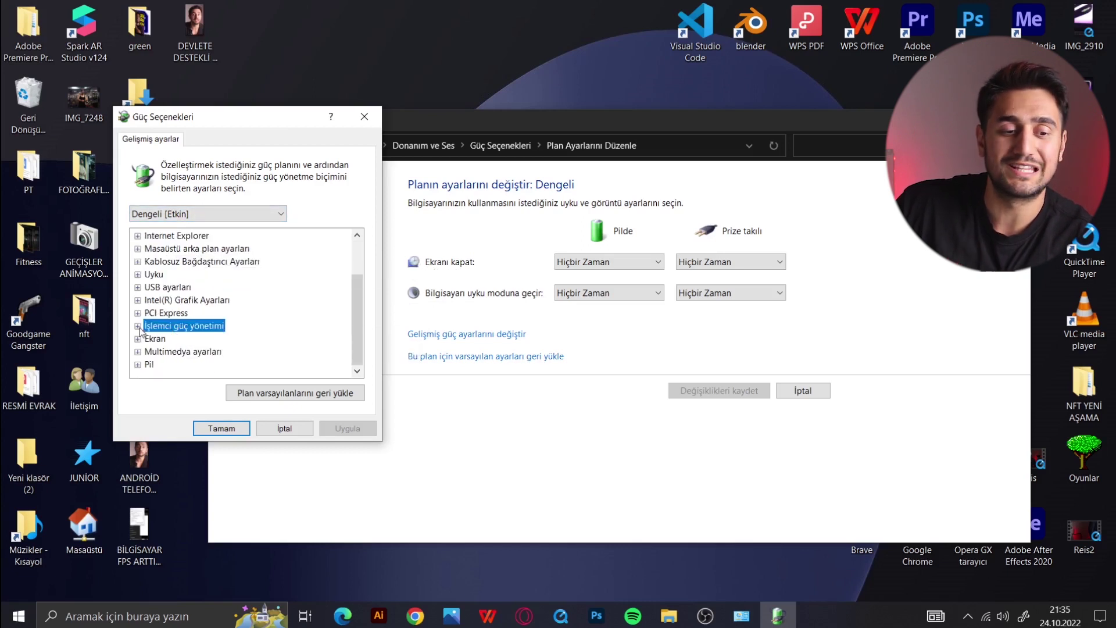
{"action": "left_click", "coordinate": [137, 326]}
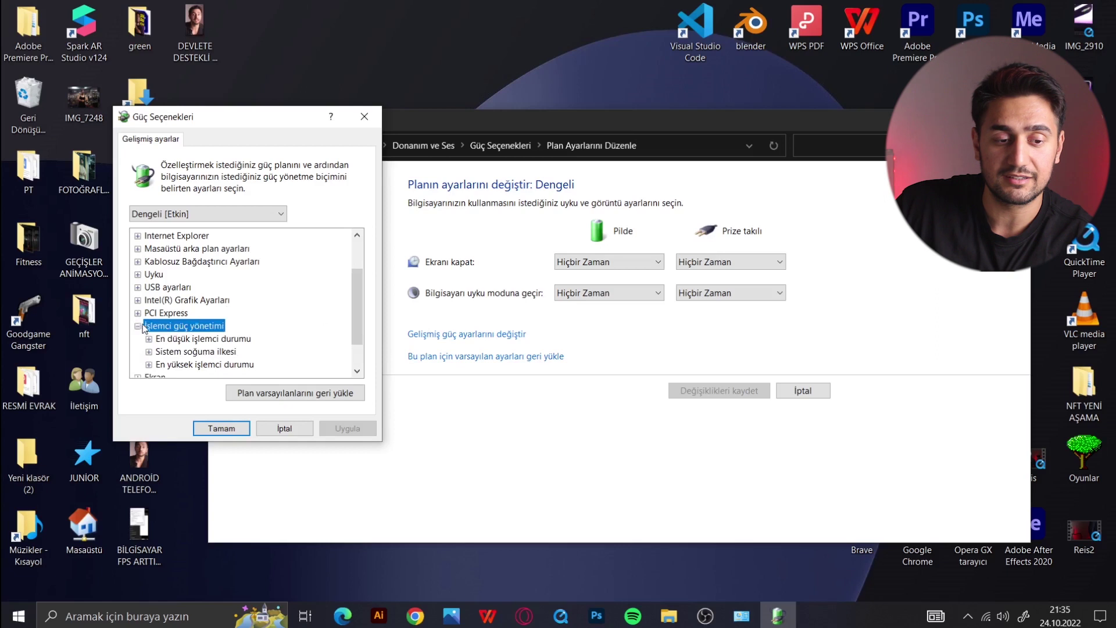
{"action": "scroll", "coordinate": [146, 329], "scroll_direction": "down", "scroll_amount": 1}
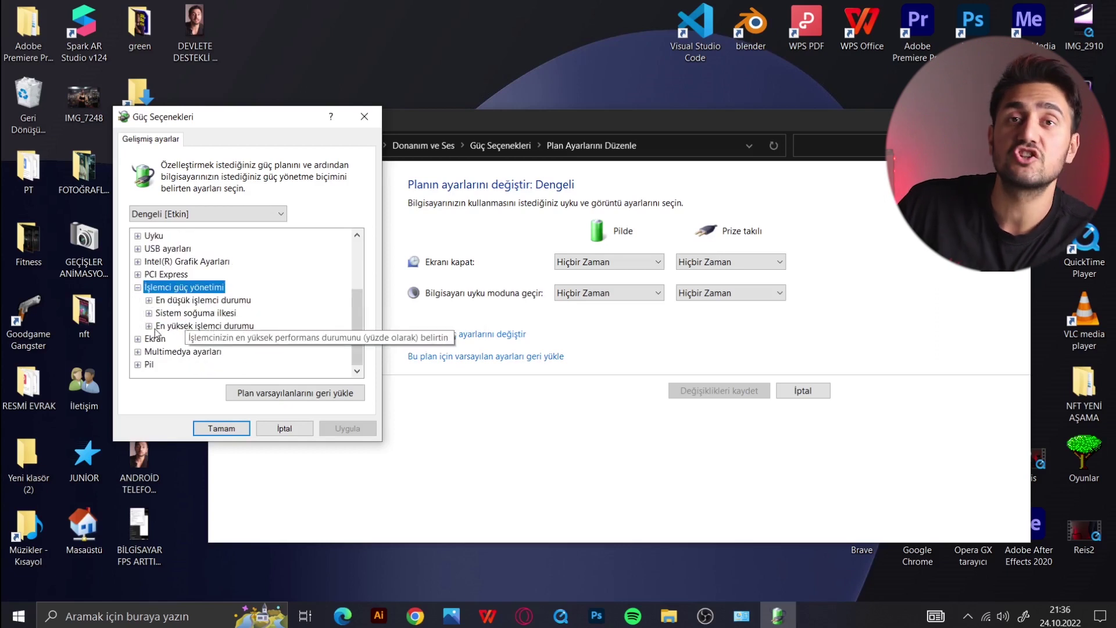
{"action": "left_click", "coordinate": [149, 326]}
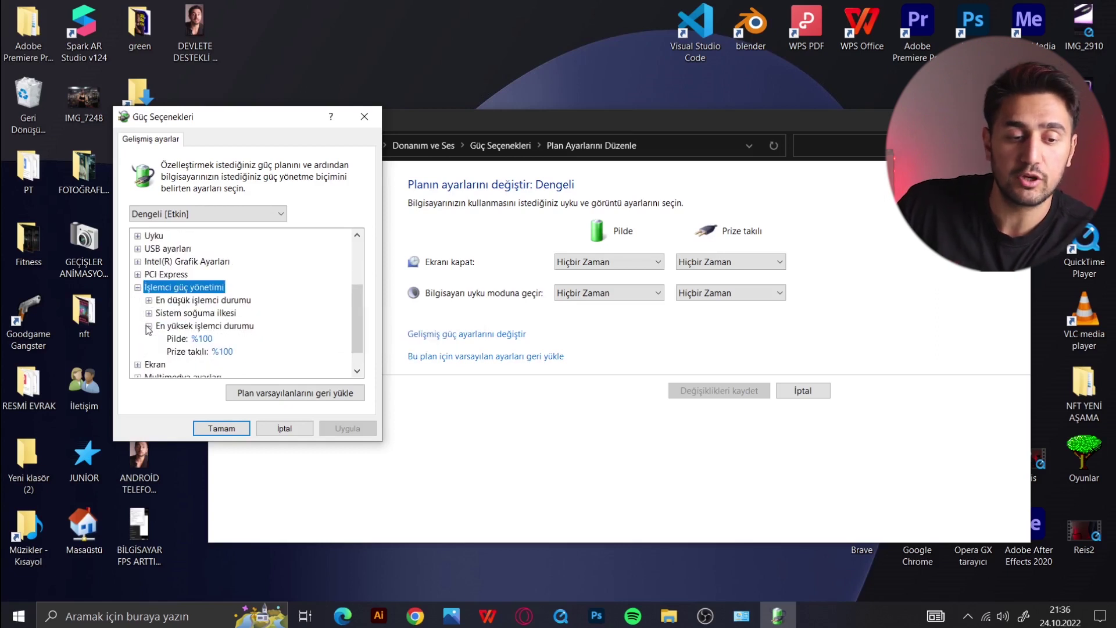
Step: Set the maximum processor state to 80% for both Prize takılı and Pilde
{"action": "left_click", "coordinate": [226, 354]}
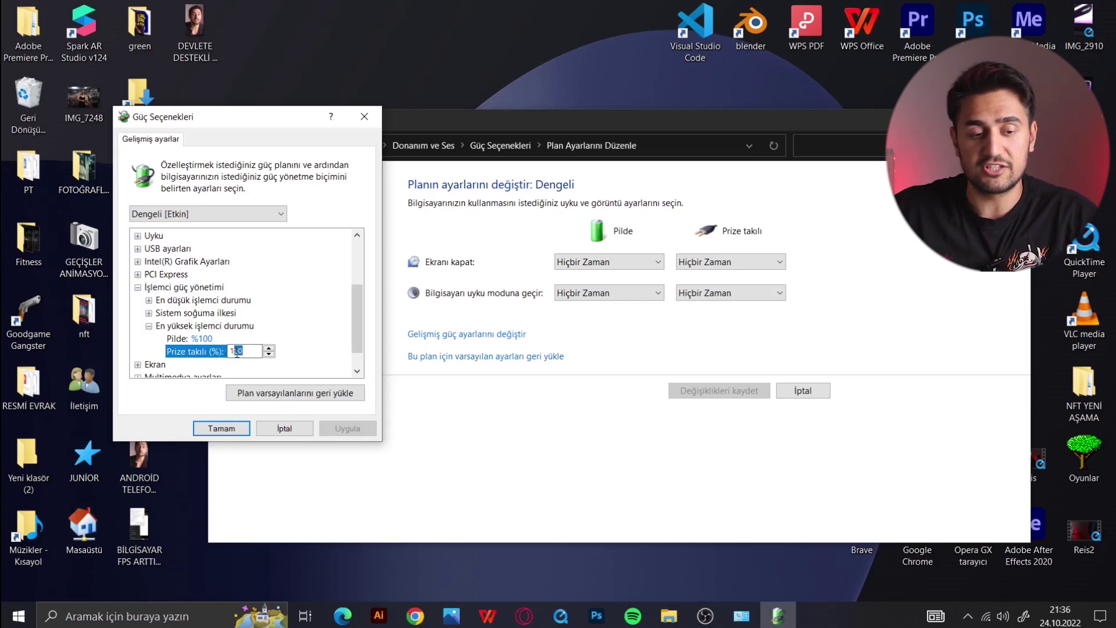
{"action": "left_click_drag", "start_coordinate": [258, 349], "coordinate": [227, 358]}
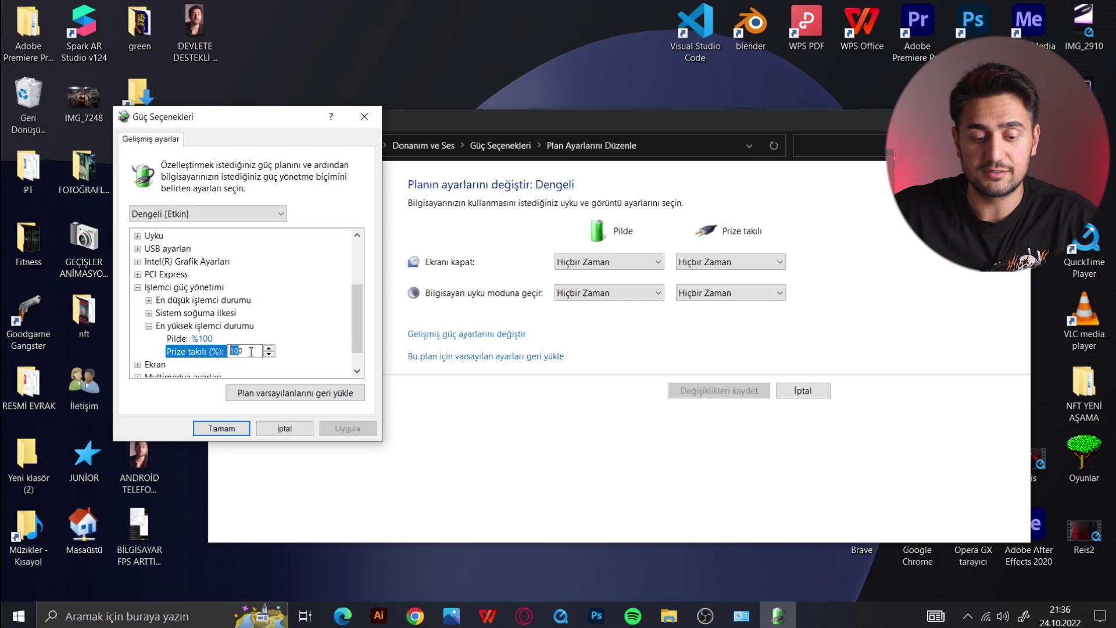
{"action": "type", "text": "80"}
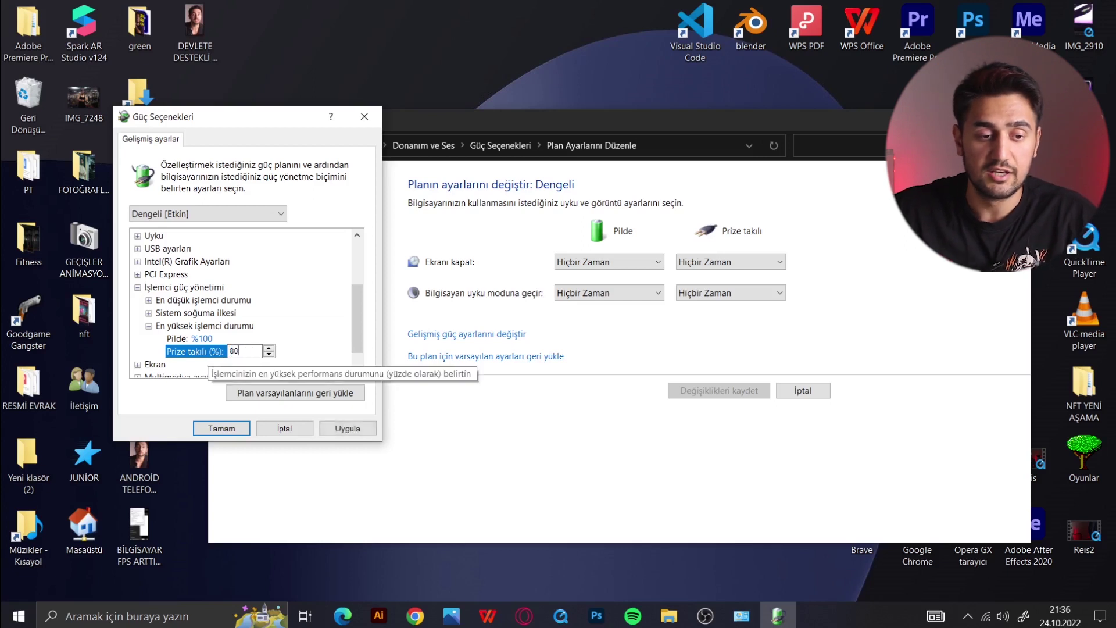
{"action": "left_click", "coordinate": [202, 342]}
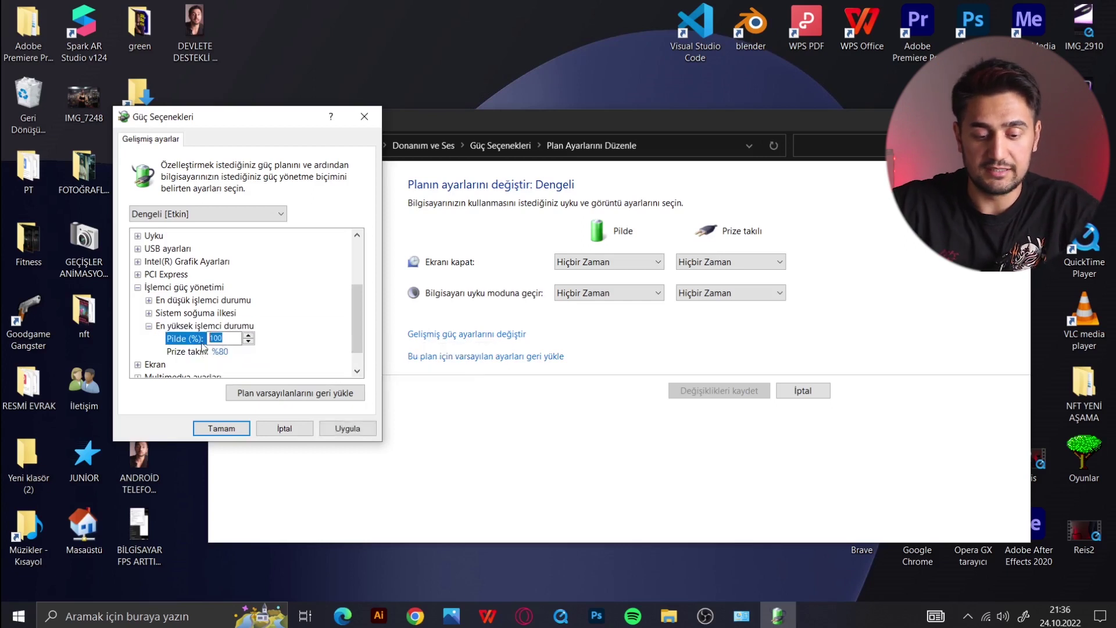
{"action": "type", "text": "80"}
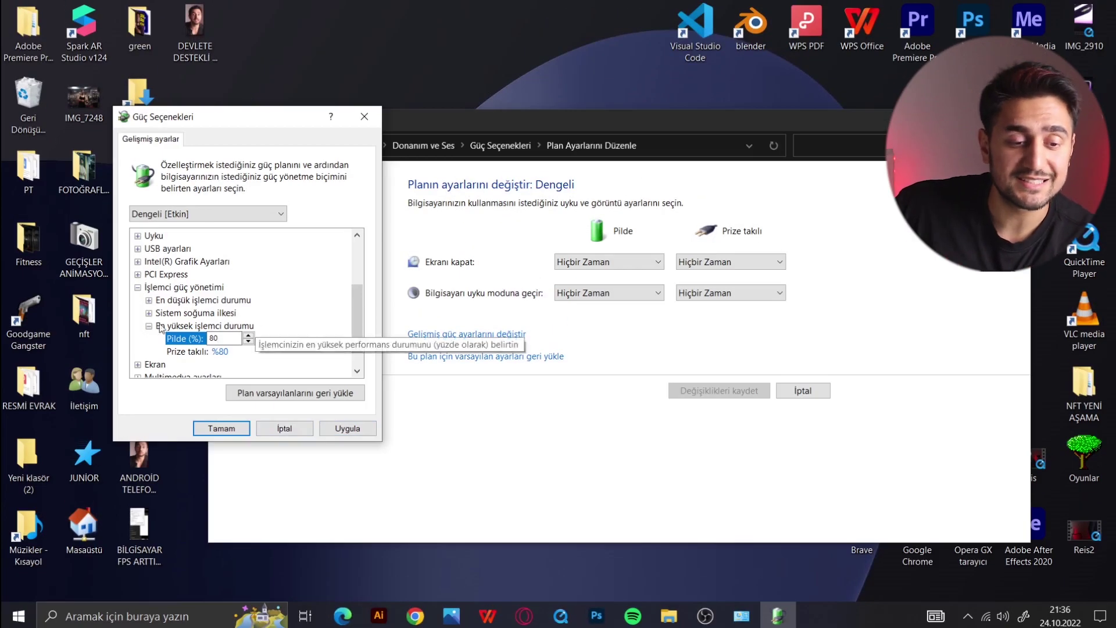
Step: Expand Sistem soğuma ilkesi and check the cooling options available for Pilde
{"action": "left_click", "coordinate": [186, 314]}
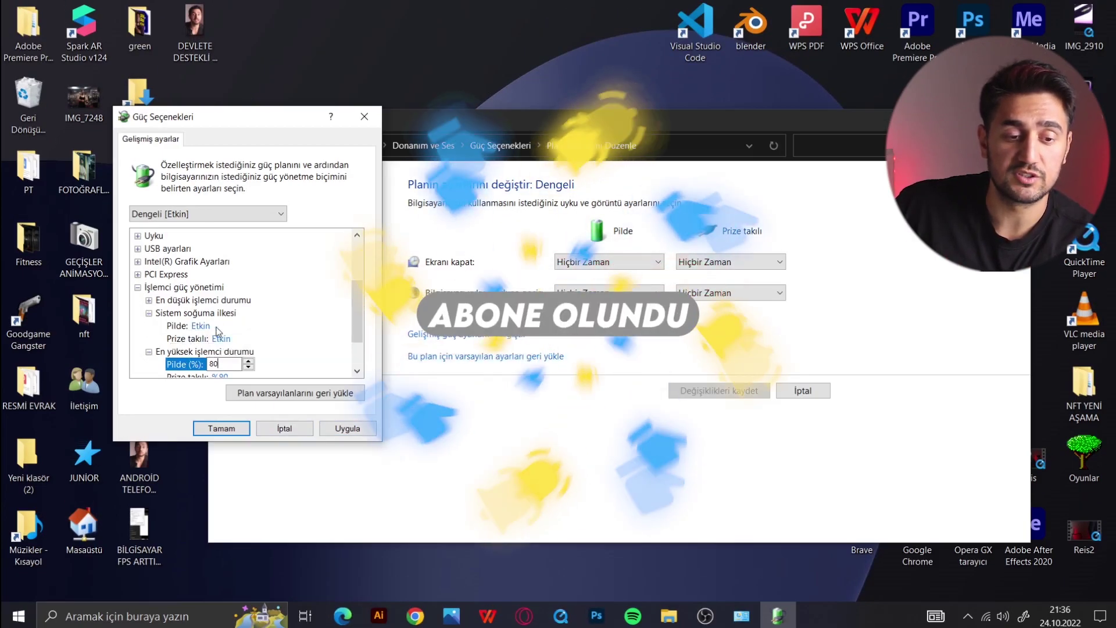
{"action": "left_click", "coordinate": [194, 326]}
{"action": "left_click", "coordinate": [224, 327]}
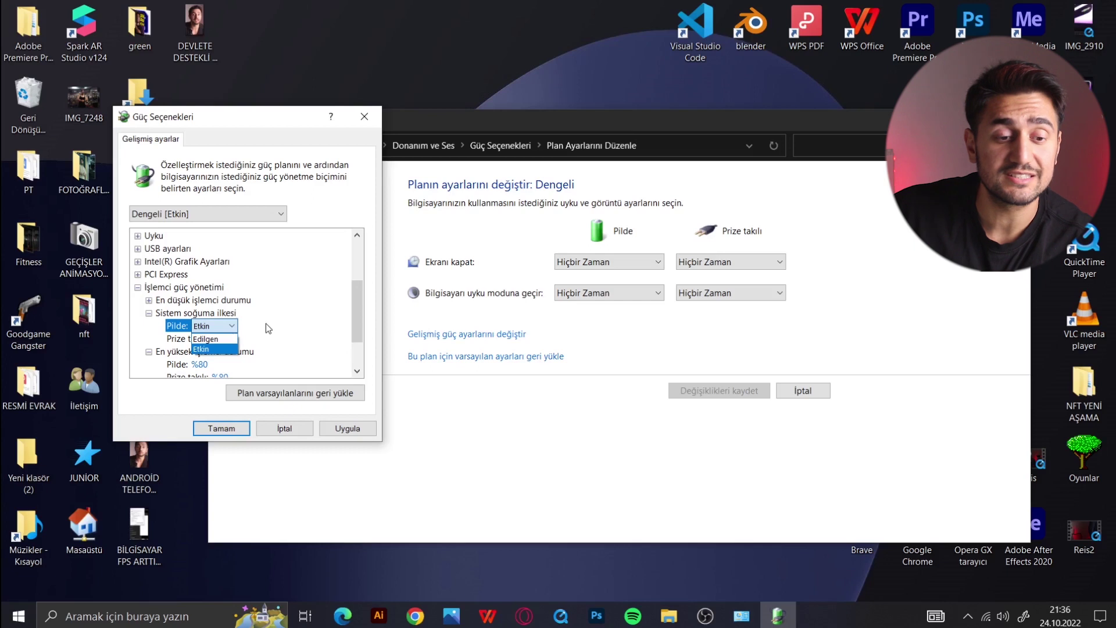
{"action": "left_click", "coordinate": [267, 323]}
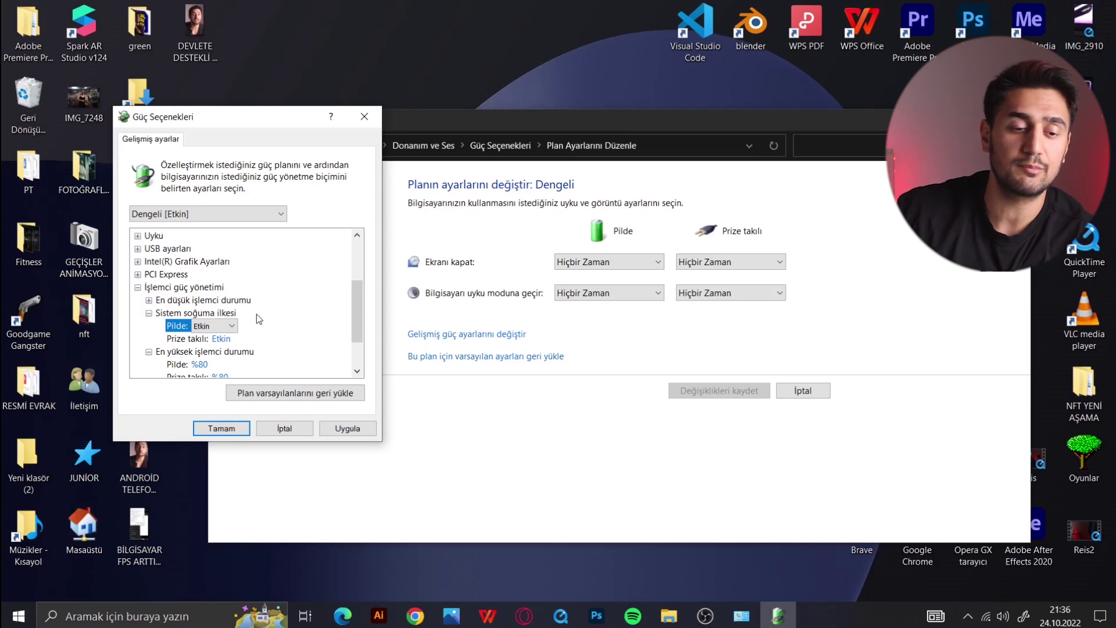
{"action": "left_click", "coordinate": [233, 326]}
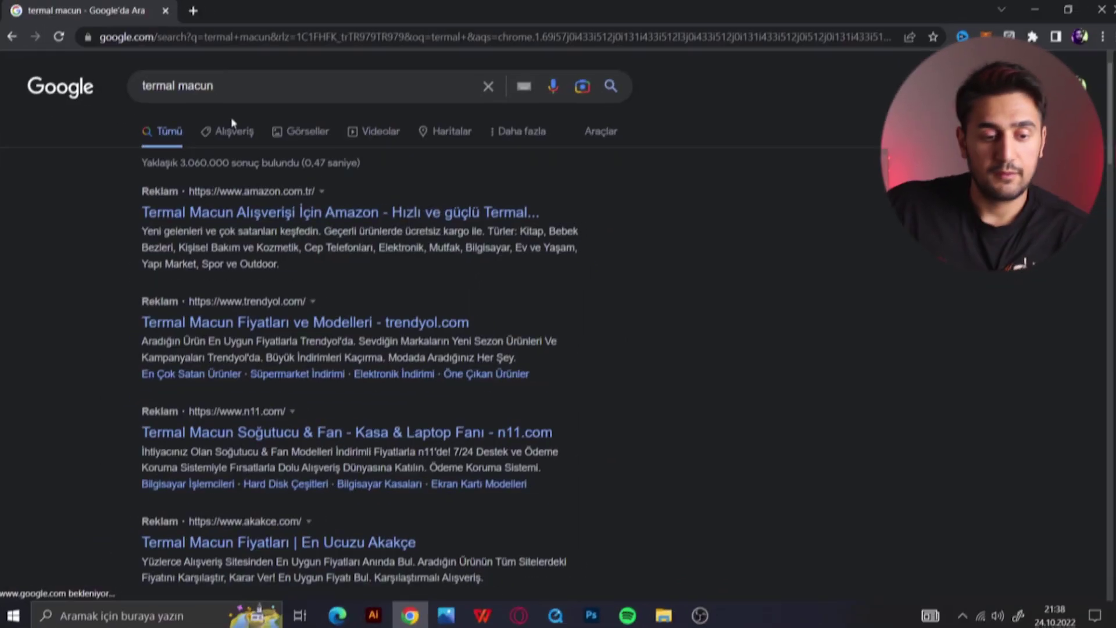
Step: Open the n11.com result for termal macun in the browser and look through the listed thermal pastes
{"action": "left_click", "coordinate": [260, 436]}
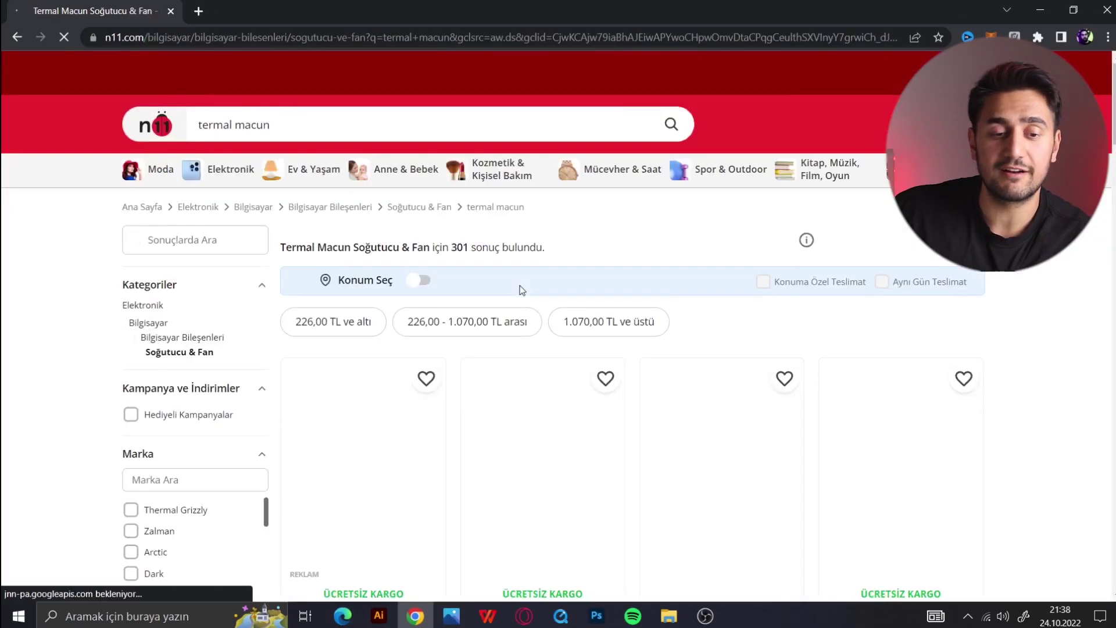
{"action": "scroll", "coordinate": [313, 336], "scroll_direction": "down", "scroll_amount": 5}
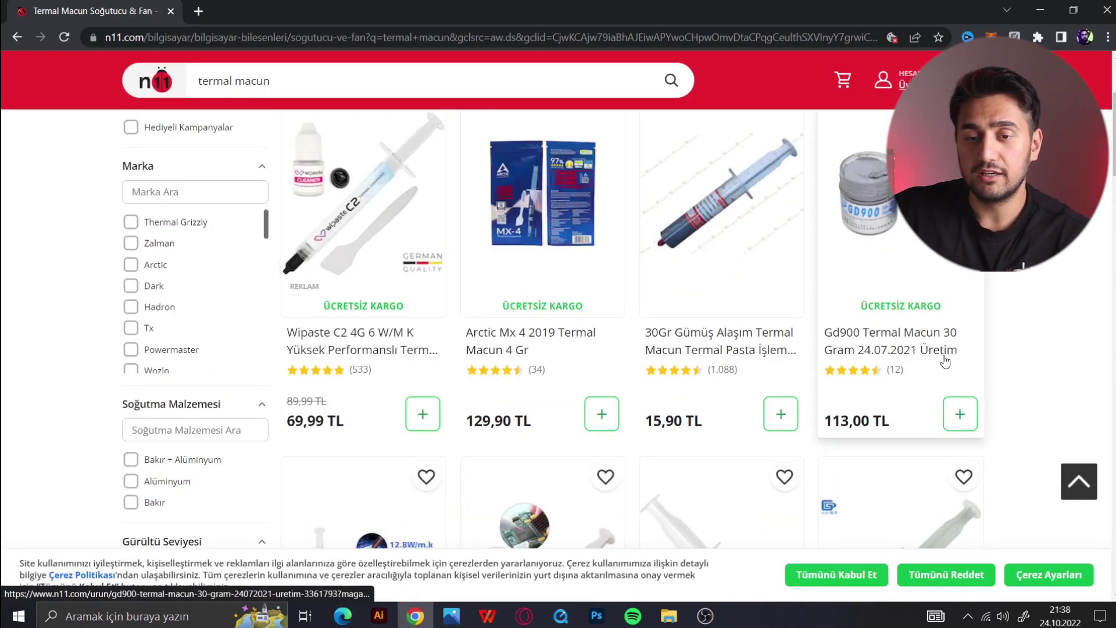
{"action": "scroll", "coordinate": [901, 317], "scroll_direction": "down", "scroll_amount": 5}
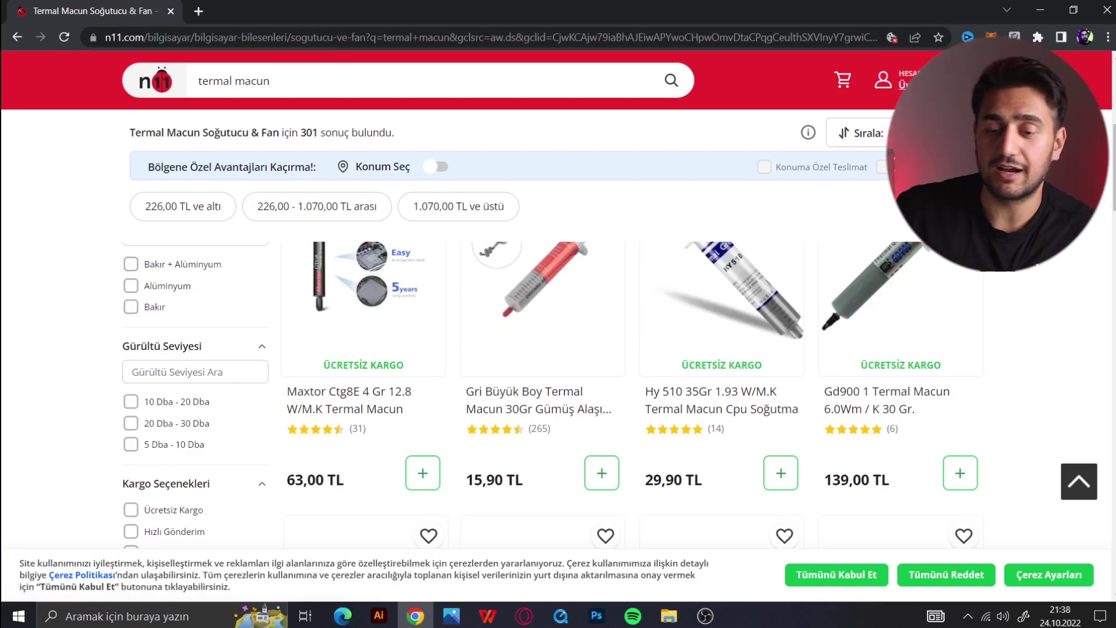
{"action": "scroll", "coordinate": [1076, 328], "scroll_direction": "down", "scroll_amount": 7}
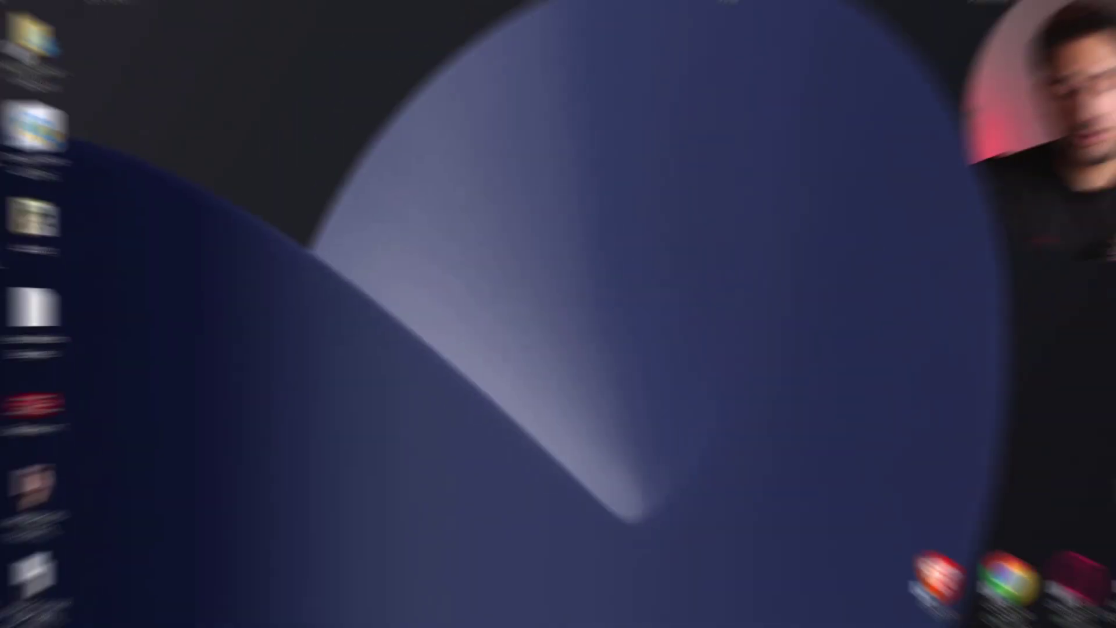
Step: Find the Çalıştır dialog through the Windows search and run msconfig from it
{"action": "left_click", "coordinate": [105, 617]}
{"action": "type", "text": "çalı"}
{"action": "key", "text": "Return"}
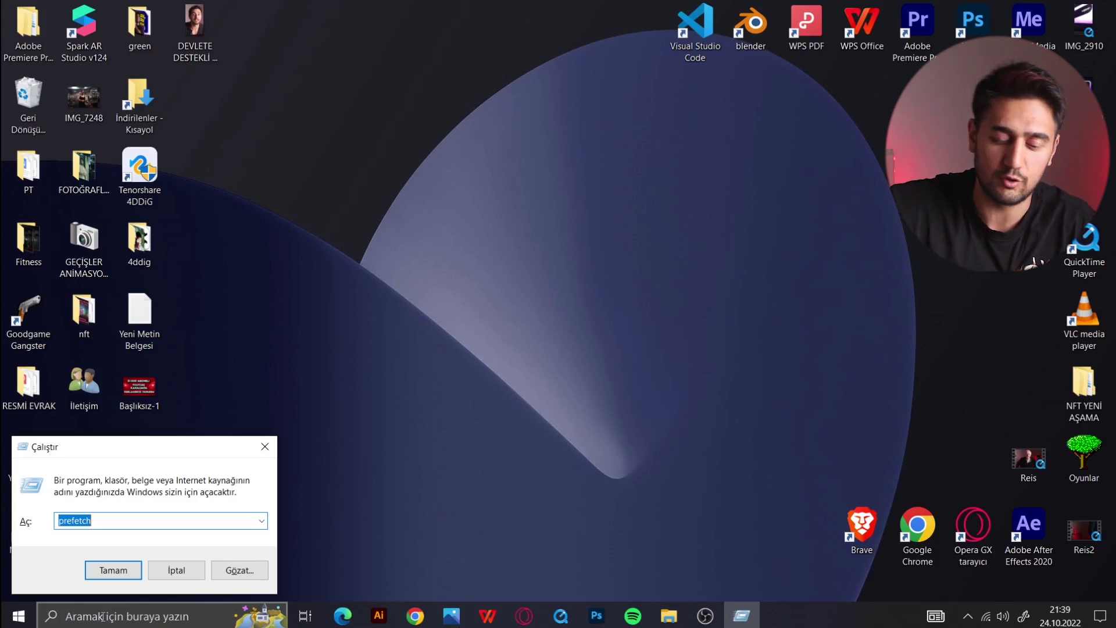
{"action": "key", "text": "BackSpace"}
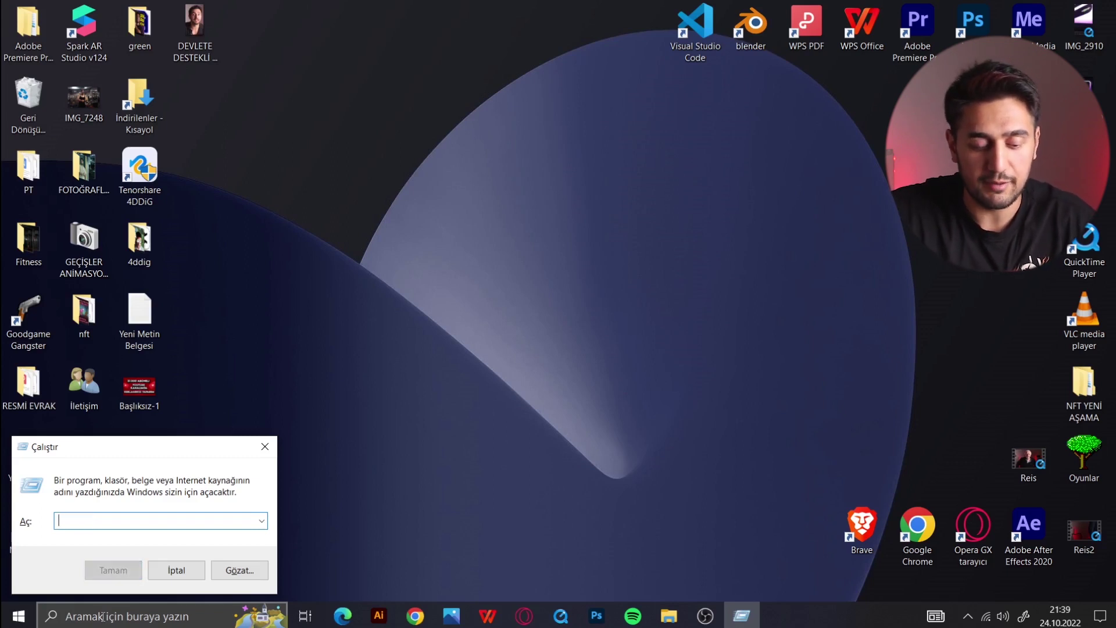
{"action": "type", "text": "msconfig"}
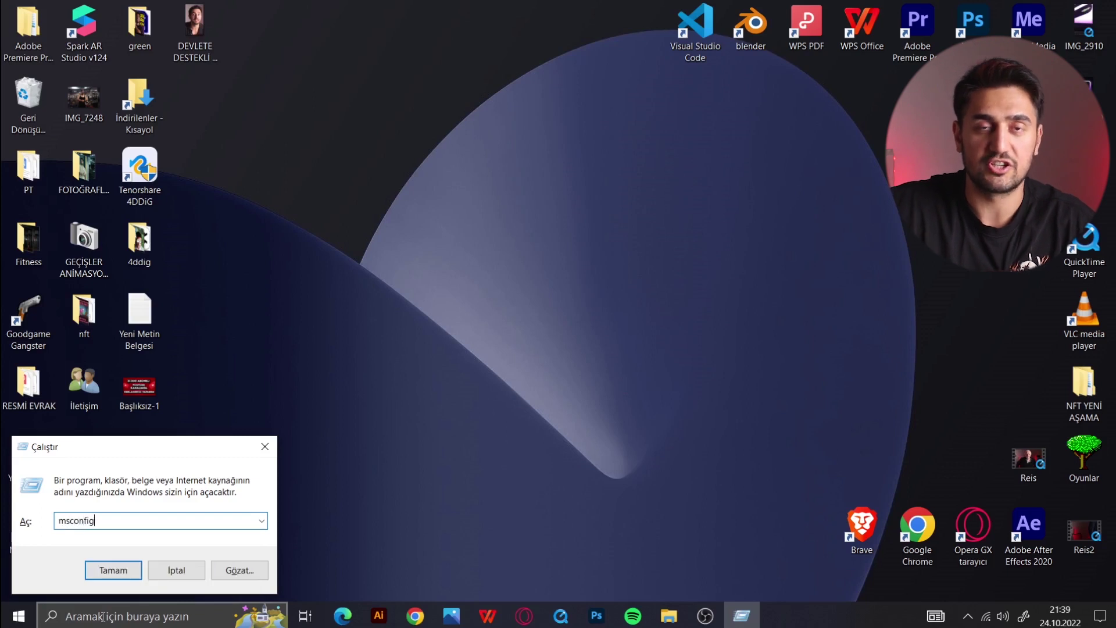
{"action": "key", "text": "Return"}
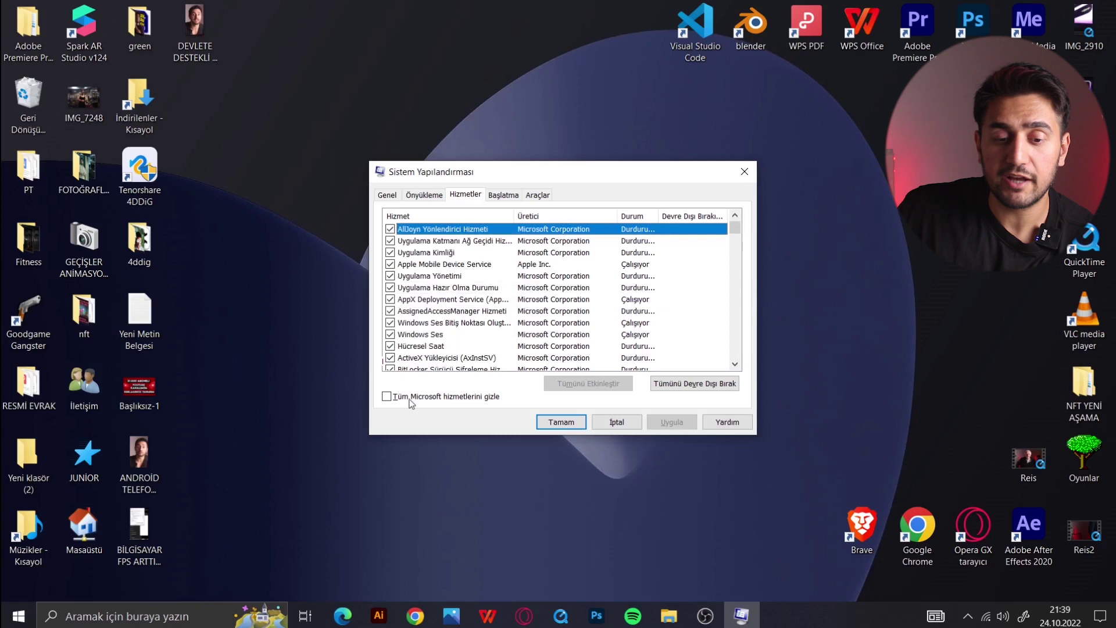
Step: Hide all Microsoft services and disable WPS Office Cloud Service, Steam Client Service and both SAMSUNG Mobile Connectivity services
{"action": "left_click", "coordinate": [387, 397]}
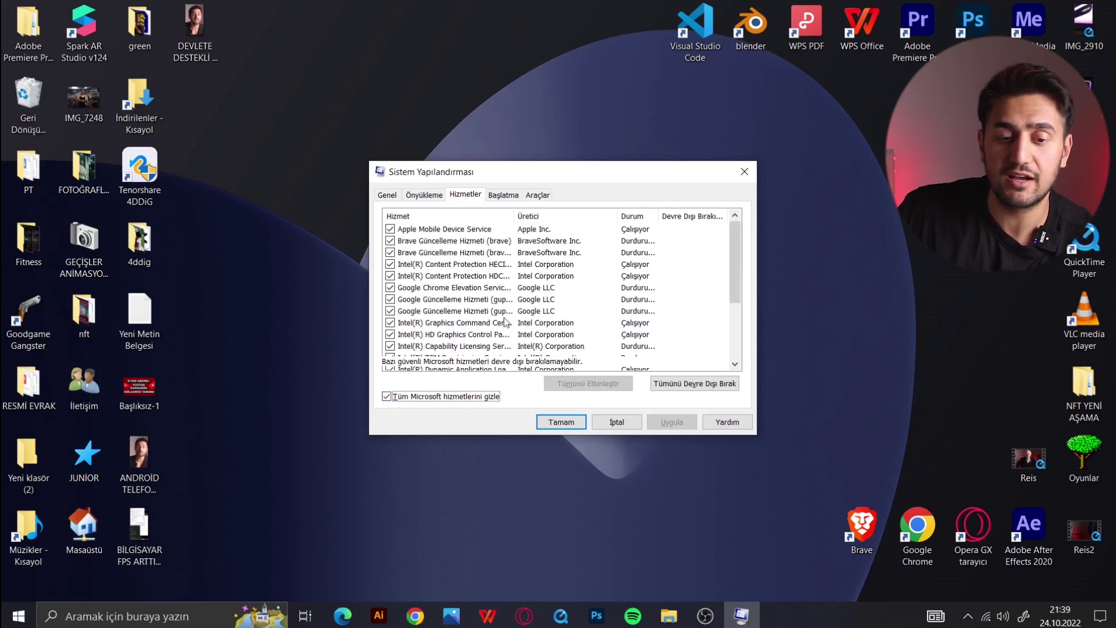
{"action": "scroll", "coordinate": [493, 321], "scroll_direction": "down", "scroll_amount": 3}
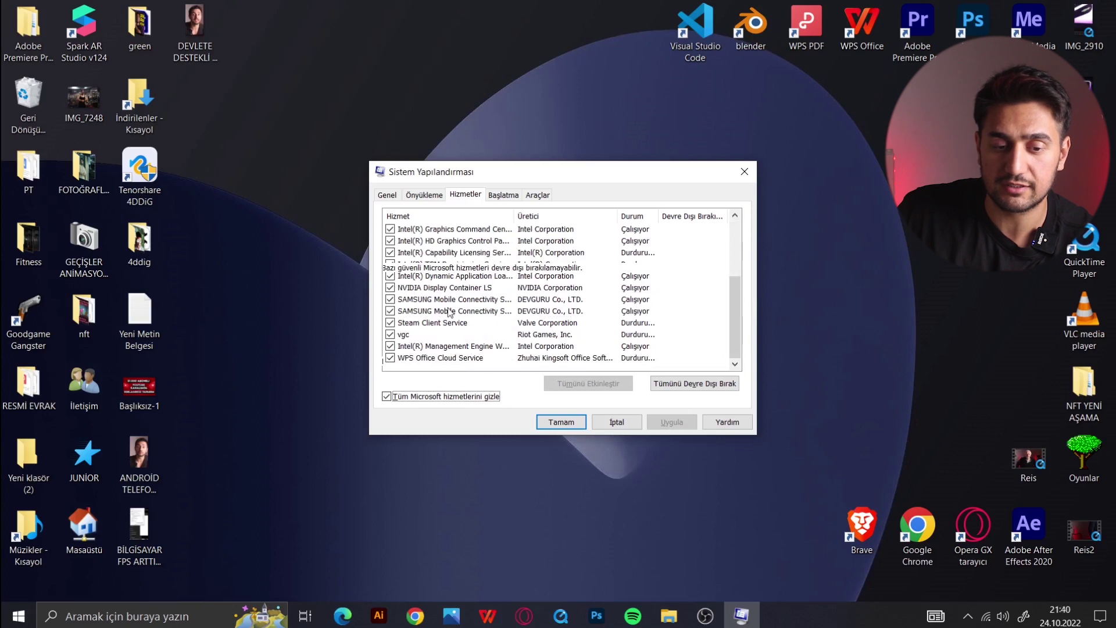
{"action": "left_click", "coordinate": [390, 359]}
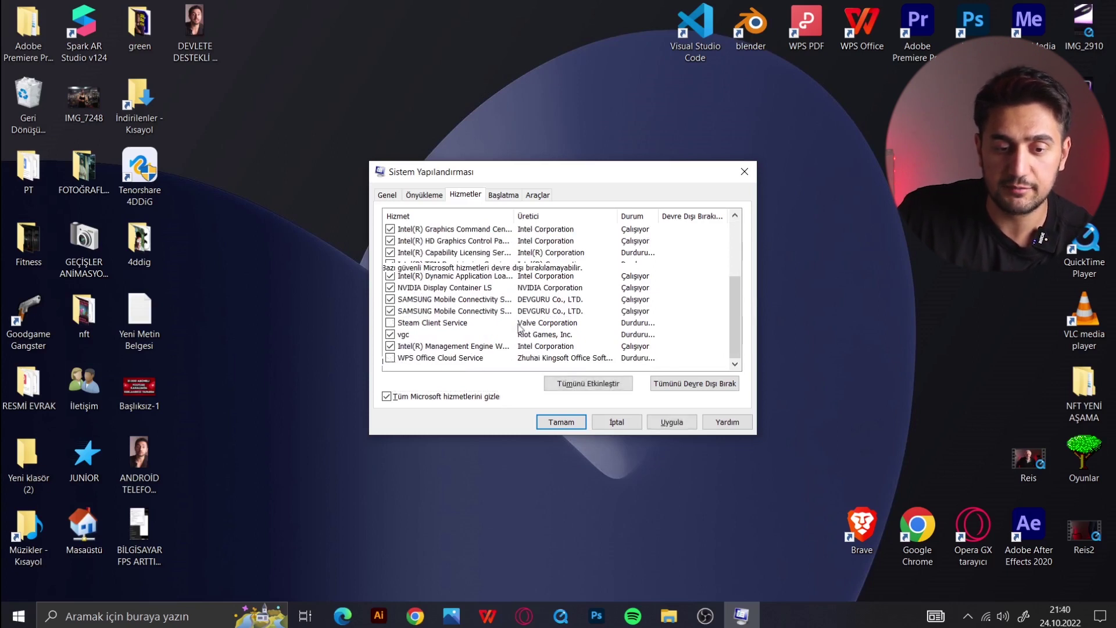
{"action": "left_click", "coordinate": [399, 315]}
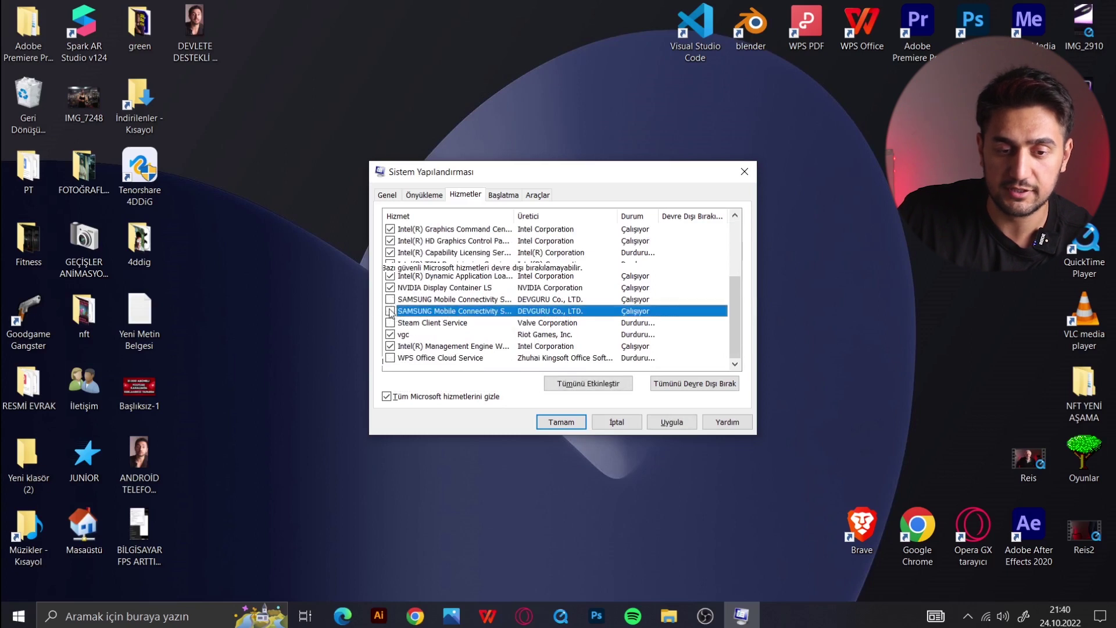
Step: Disable Apple Mobile Device Service and both Brave update services, and re-enable all three
{"action": "scroll", "coordinate": [403, 314], "scroll_direction": "up", "scroll_amount": 1}
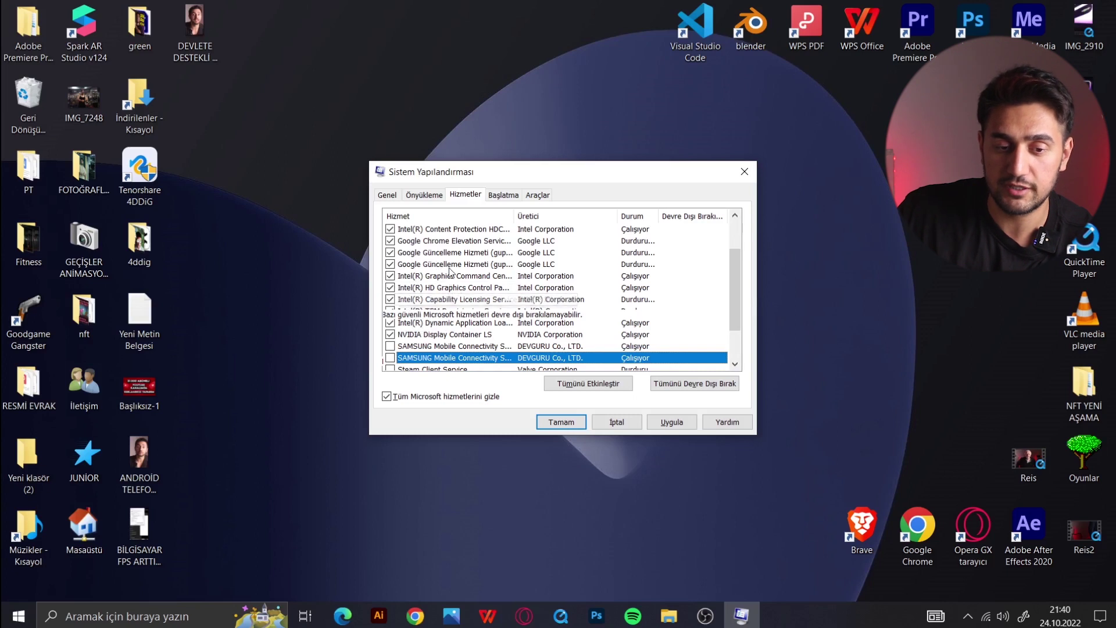
{"action": "scroll", "coordinate": [450, 293], "scroll_direction": "up", "scroll_amount": 2}
{"action": "left_click", "coordinate": [390, 252]}
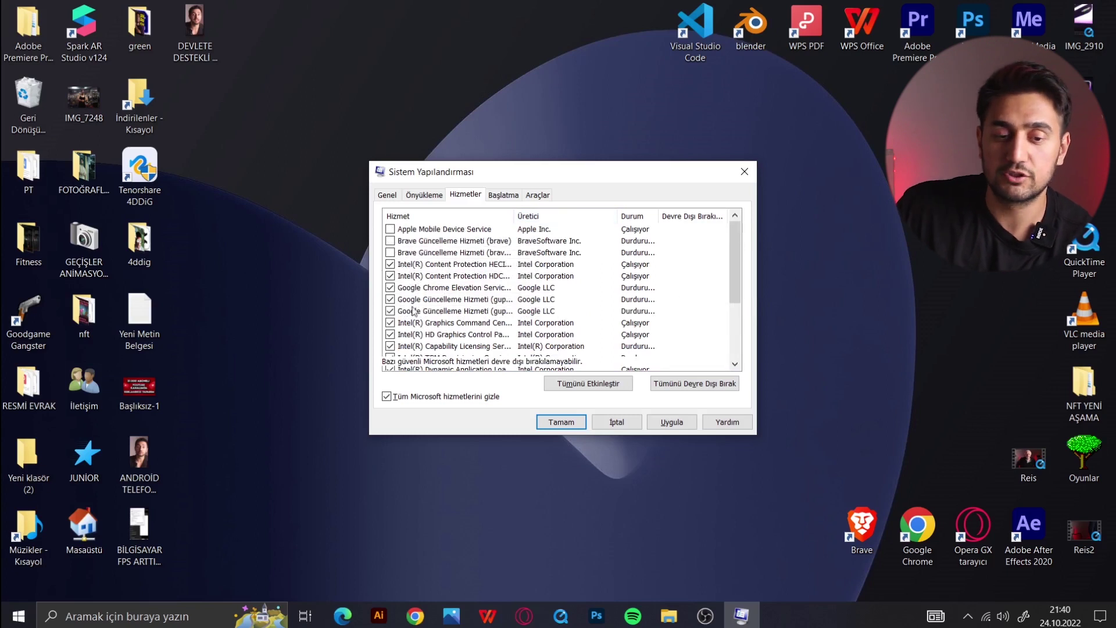
{"action": "left_click", "coordinate": [390, 229]}
{"action": "left_click", "coordinate": [390, 240]}
{"action": "left_click", "coordinate": [390, 252]}
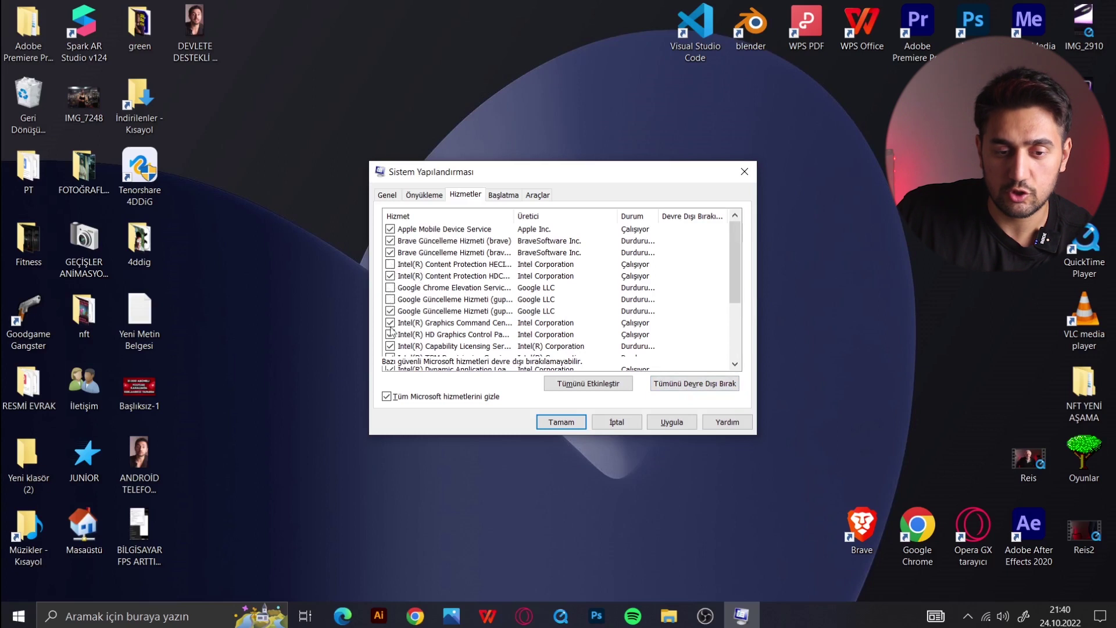
Step: Disable all of the listed non-Microsoft services at once in the Sistem Yapılandırması services list
{"action": "scroll", "coordinate": [391, 346], "scroll_direction": "down", "scroll_amount": 2}
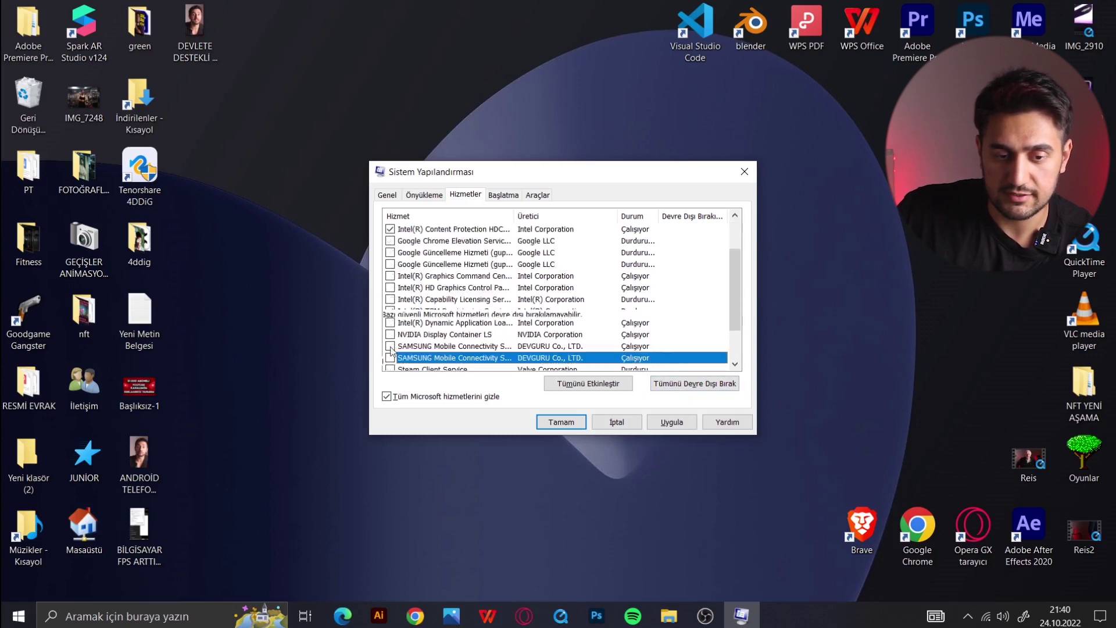
{"action": "scroll", "coordinate": [393, 361], "scroll_direction": "down", "scroll_amount": 2}
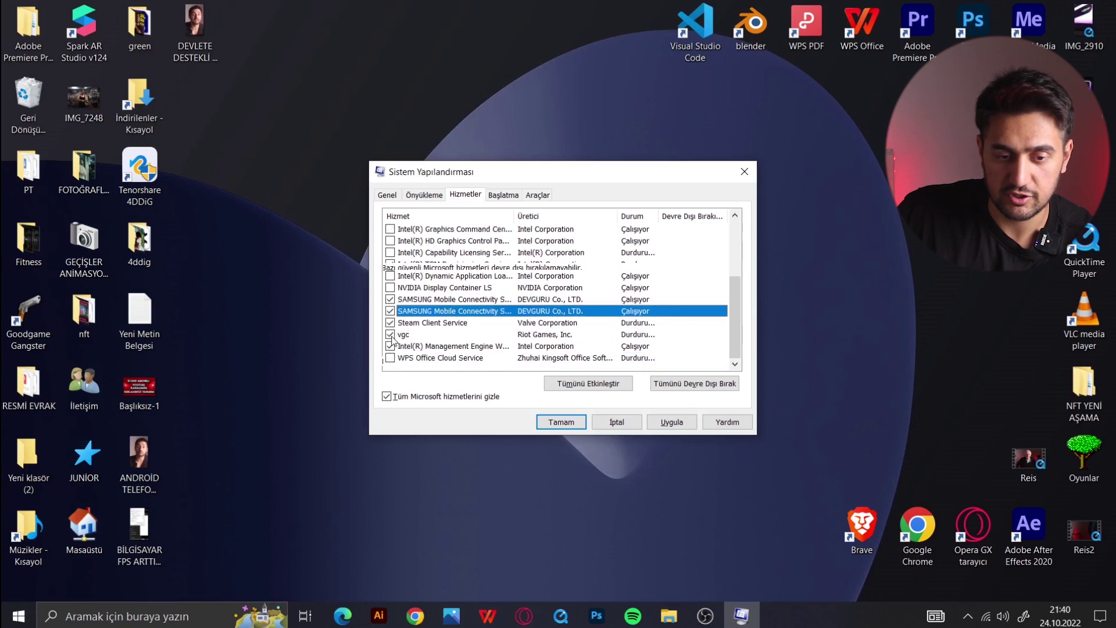
{"action": "left_click", "coordinate": [696, 385]}
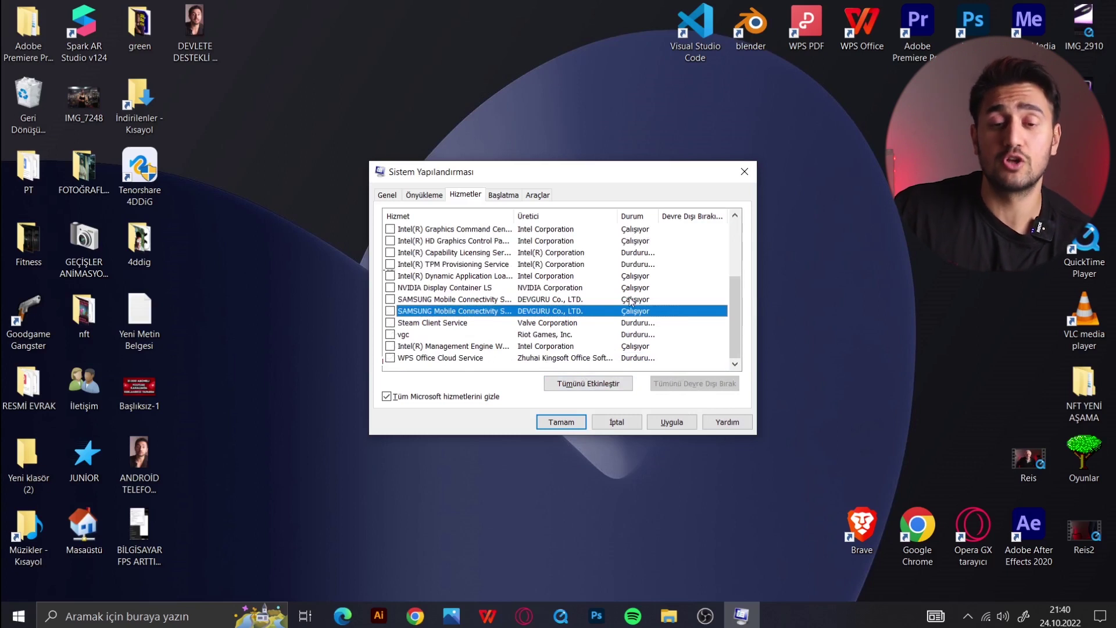
Step: Open the Görev Yöneticisi startup app list from the Başlatma section of Sistem Yapılandırması
{"action": "left_click", "coordinate": [499, 195]}
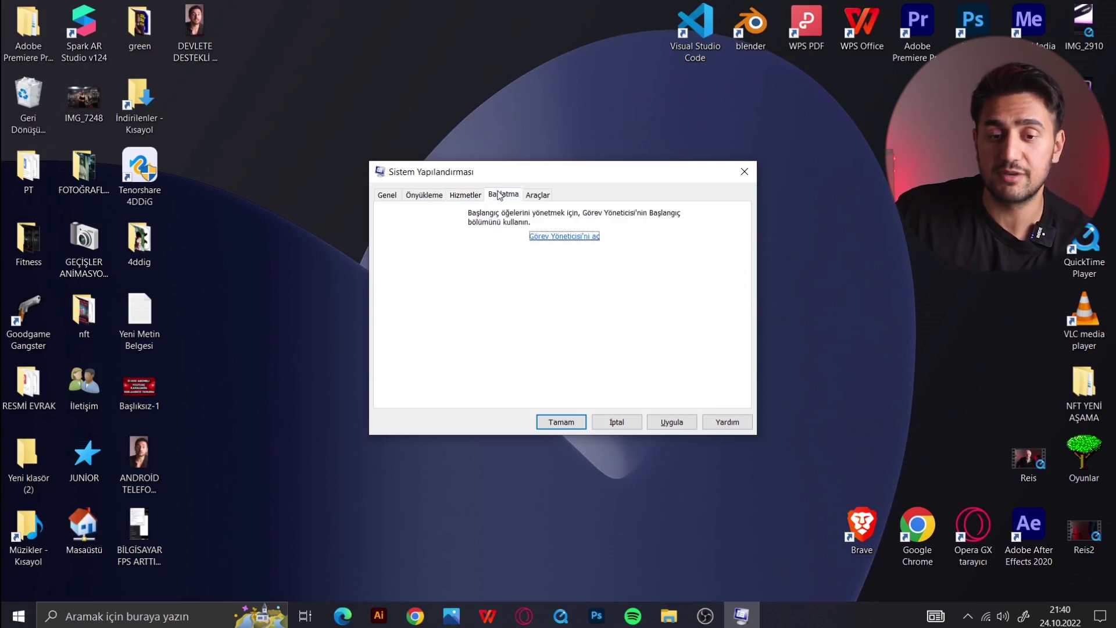
{"action": "left_click", "coordinate": [568, 237]}
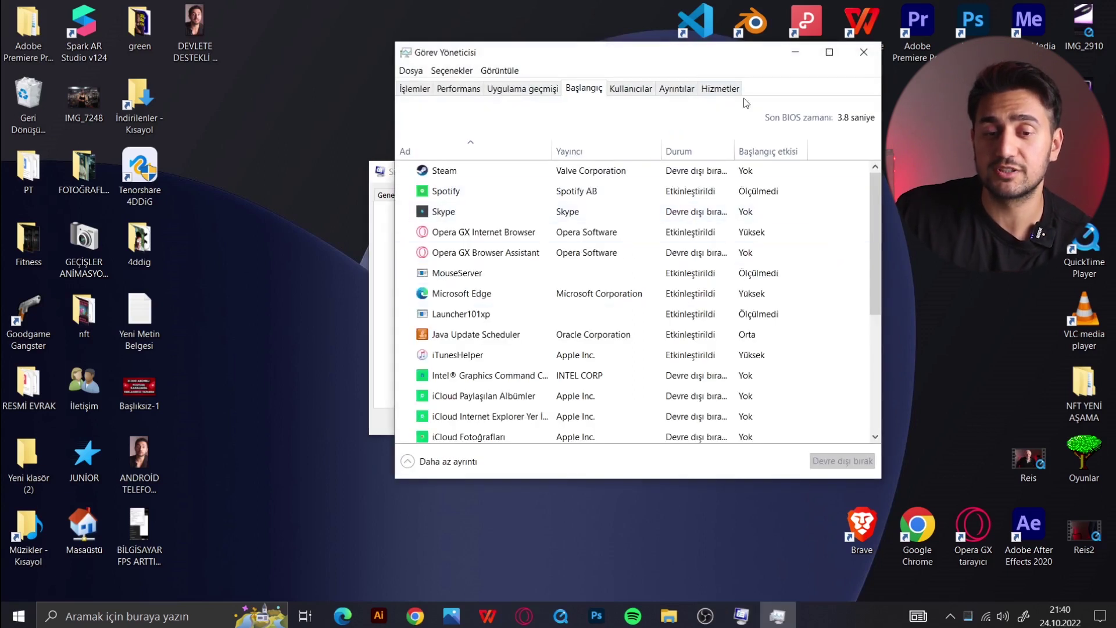
{"action": "scroll", "coordinate": [483, 302], "scroll_direction": "down", "scroll_amount": 4}
{"action": "scroll", "coordinate": [487, 319], "scroll_direction": "up", "scroll_amount": 2}
{"action": "scroll", "coordinate": [487, 319], "scroll_direction": "up", "scroll_amount": 3}
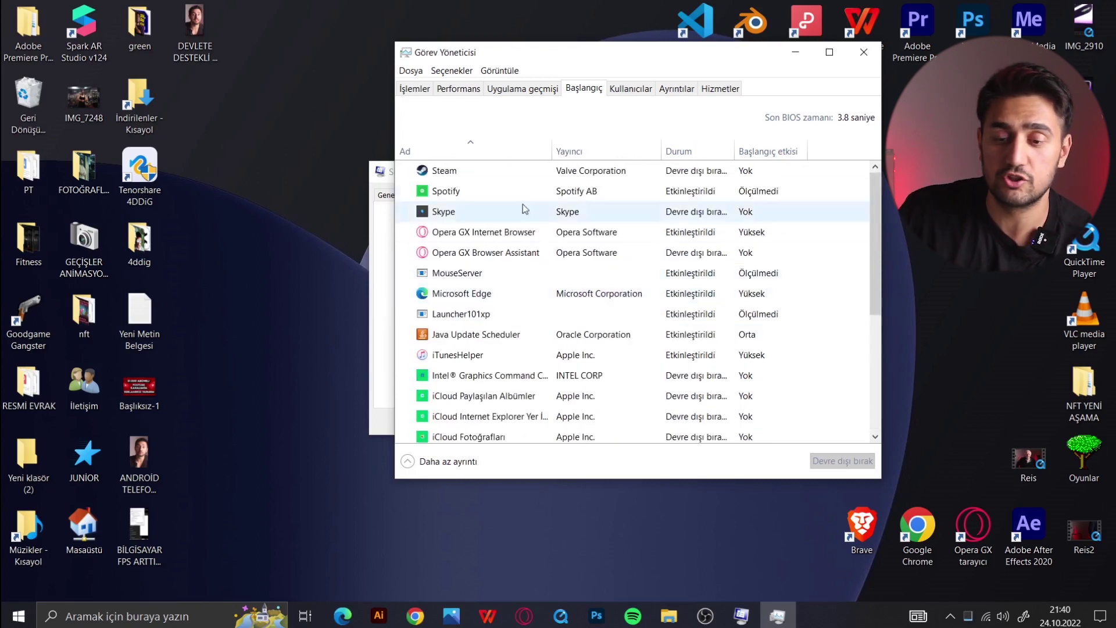
Step: Examine the startup apps, including Steam, Spotify, Skype, Opera GX Browser Assistant, Java Update Scheduler, Cortana and CCXProcess, for their status and startup impact
{"action": "left_click", "coordinate": [493, 173]}
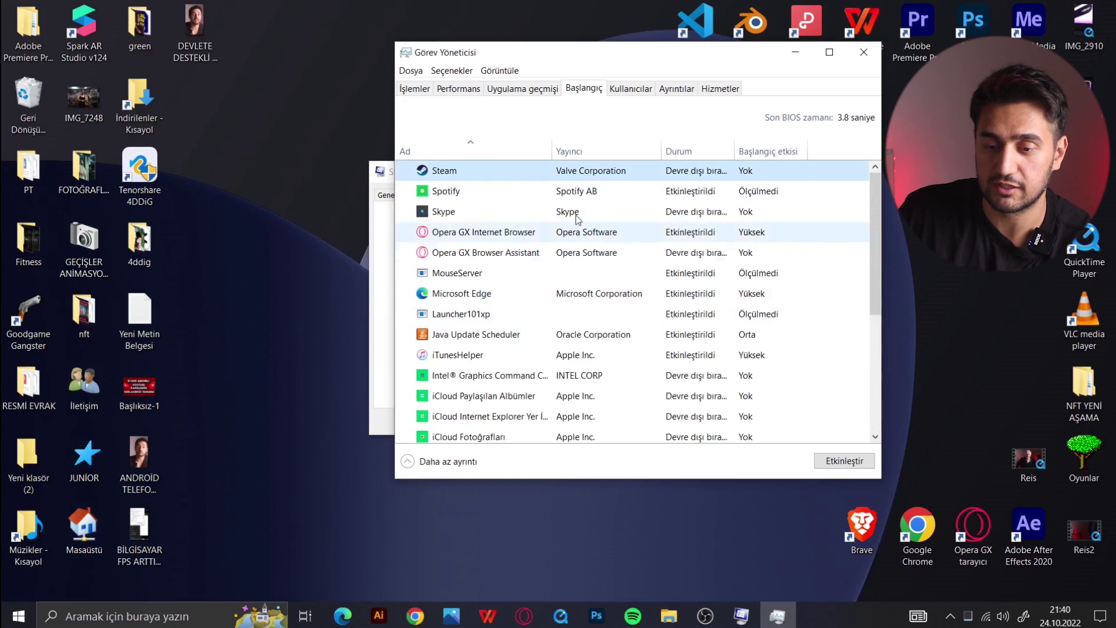
{"action": "left_click", "coordinate": [526, 192]}
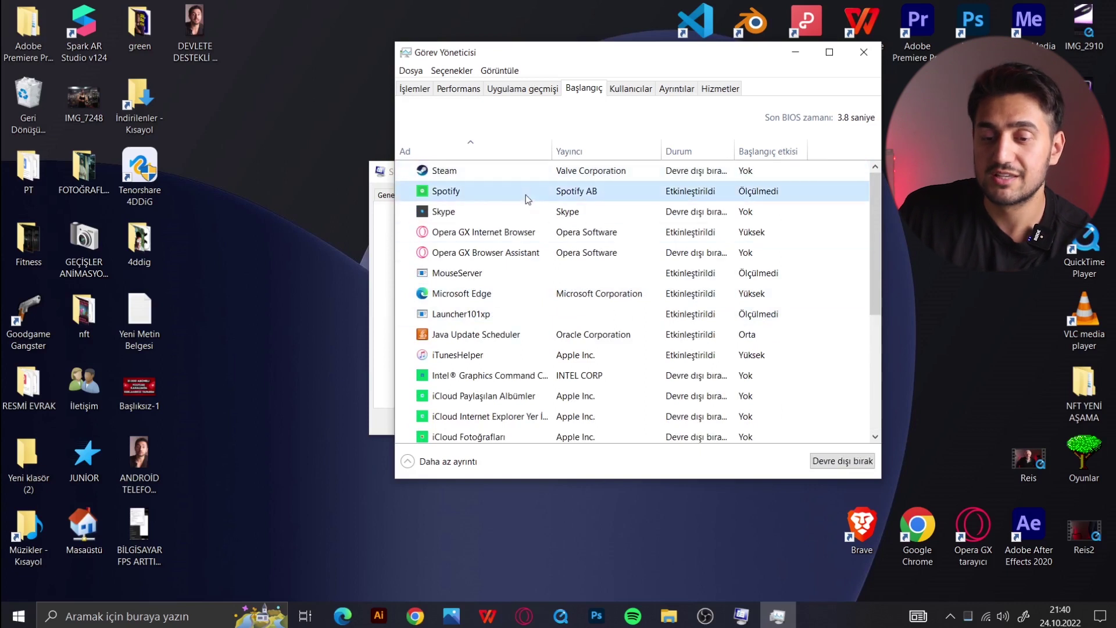
{"action": "left_click", "coordinate": [477, 216]}
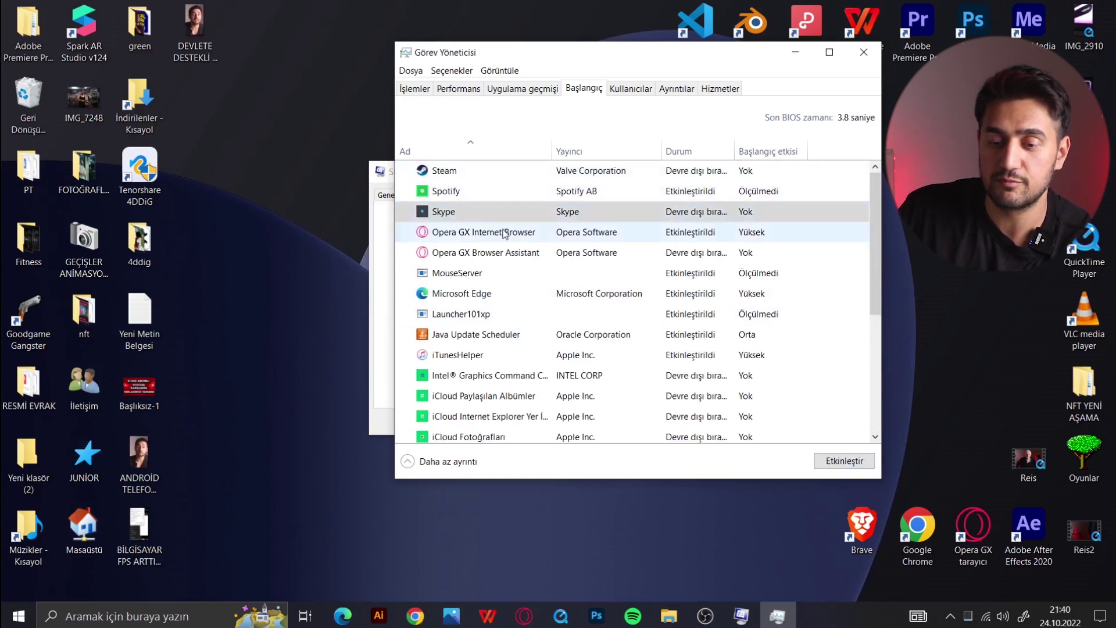
{"action": "left_click", "coordinate": [507, 252]}
{"action": "scroll", "coordinate": [506, 271], "scroll_direction": "down", "scroll_amount": 1}
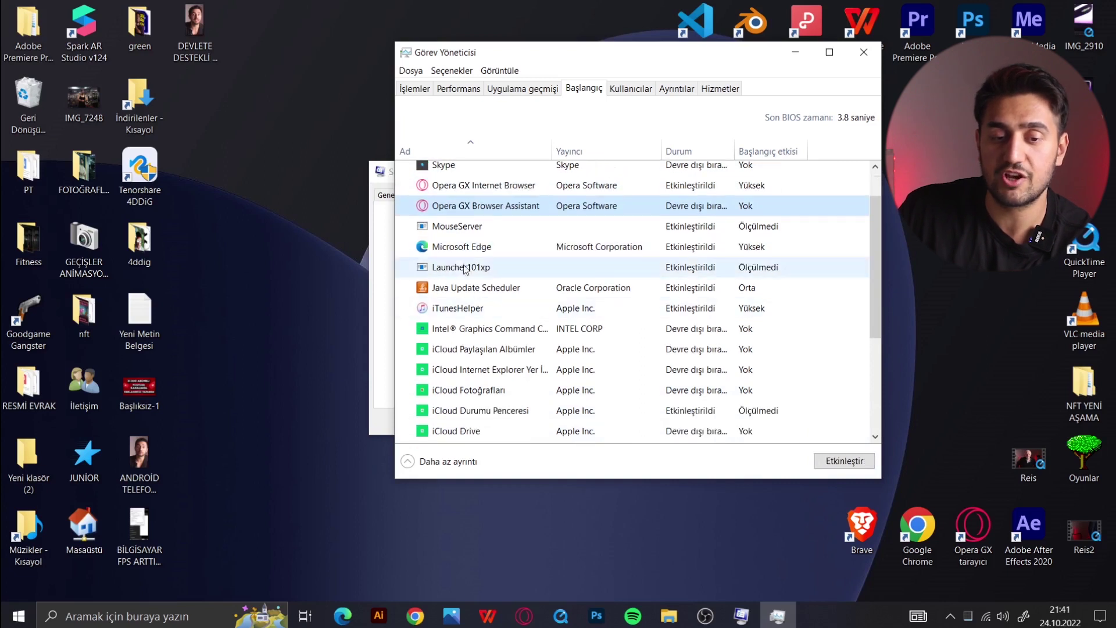
{"action": "left_click", "coordinate": [471, 286]}
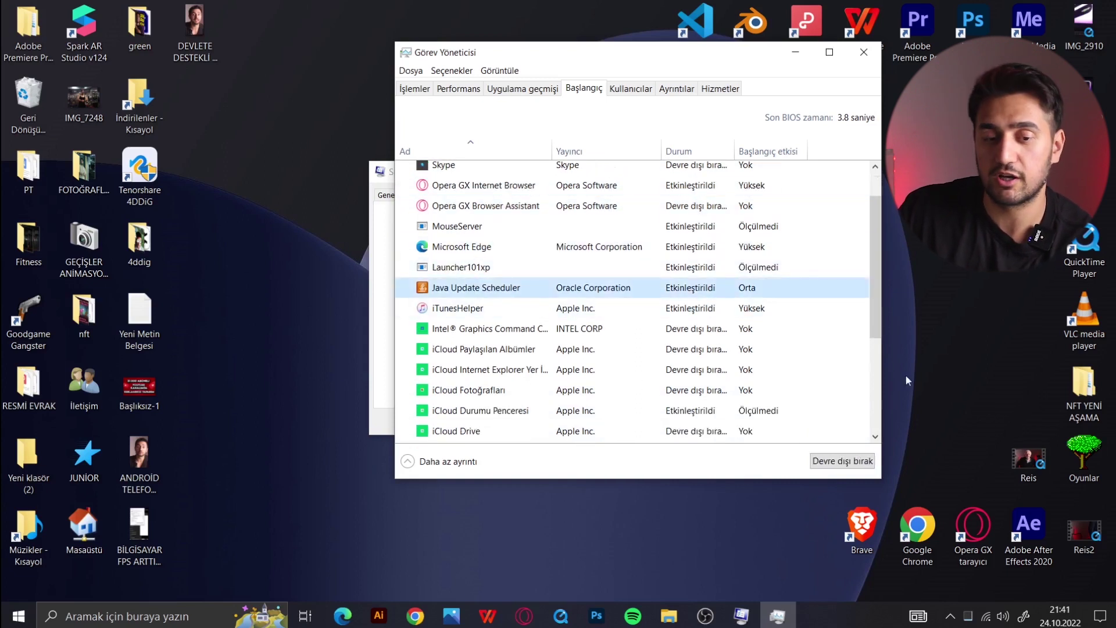
{"action": "scroll", "coordinate": [625, 271], "scroll_direction": "down", "scroll_amount": 3}
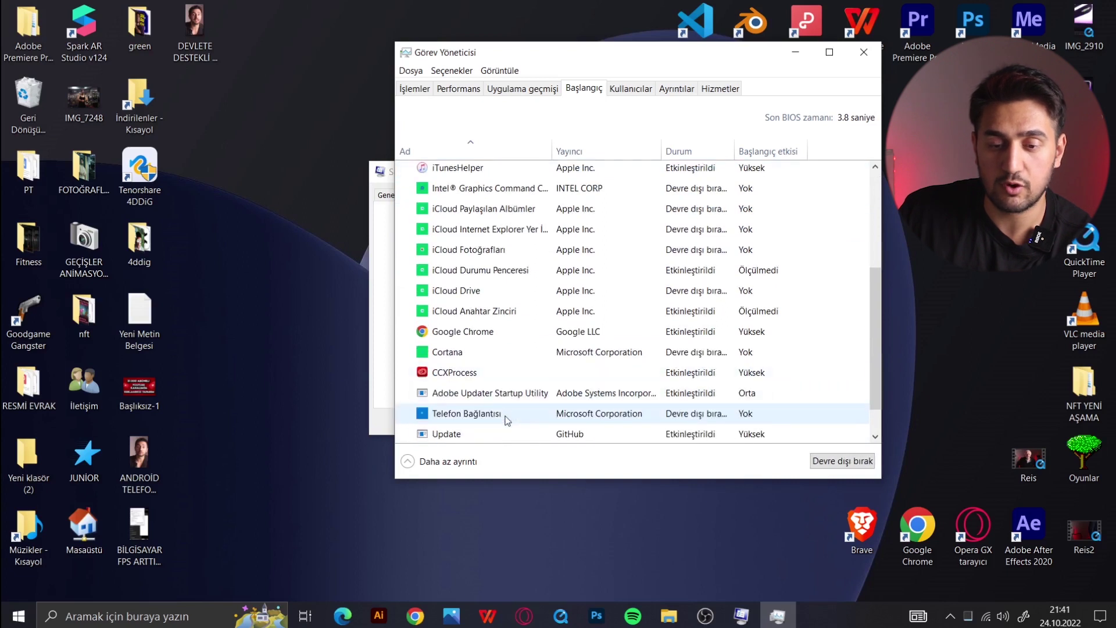
{"action": "left_click", "coordinate": [462, 352]}
{"action": "scroll", "coordinate": [714, 346], "scroll_direction": "down", "scroll_amount": 1}
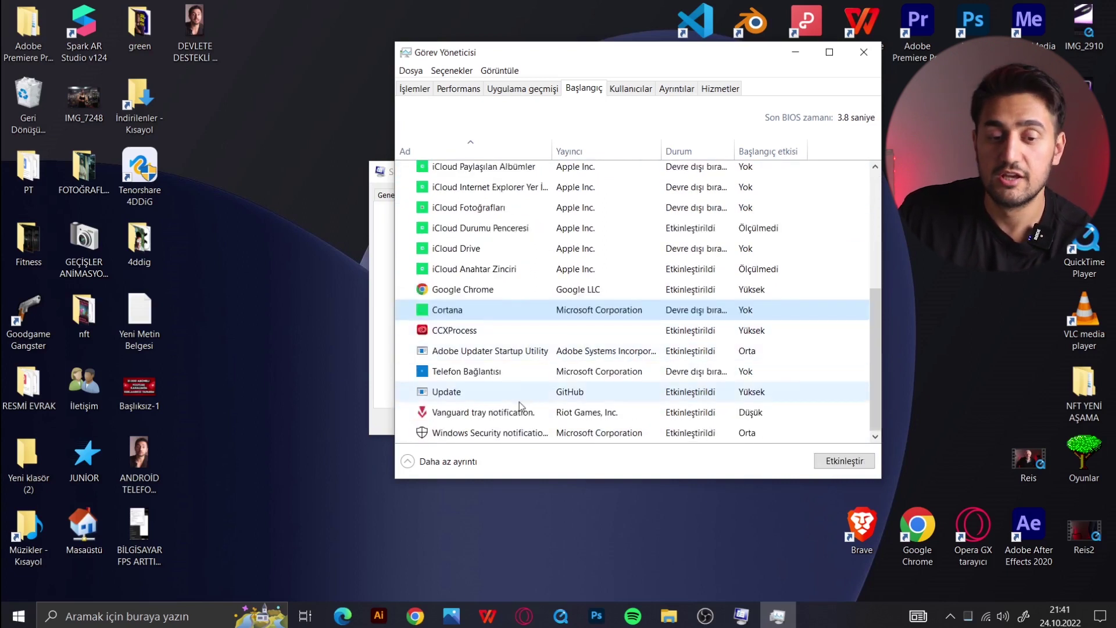
{"action": "left_click", "coordinate": [512, 331]}
{"action": "scroll", "coordinate": [528, 364], "scroll_direction": "up", "scroll_amount": 2}
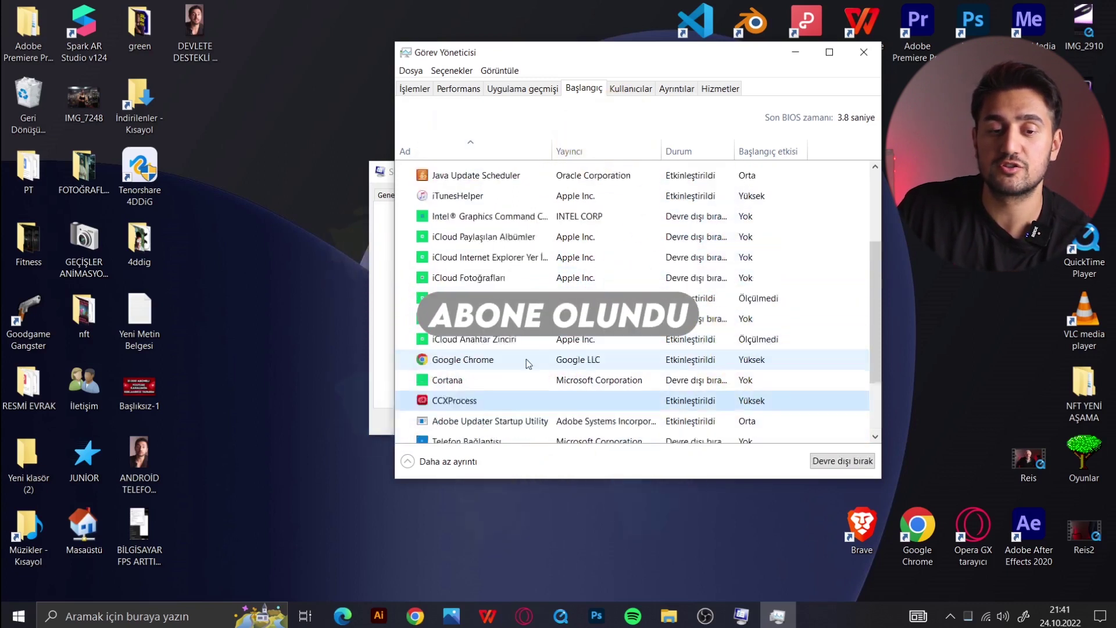
{"action": "scroll", "coordinate": [528, 363], "scroll_direction": "up", "scroll_amount": 3}
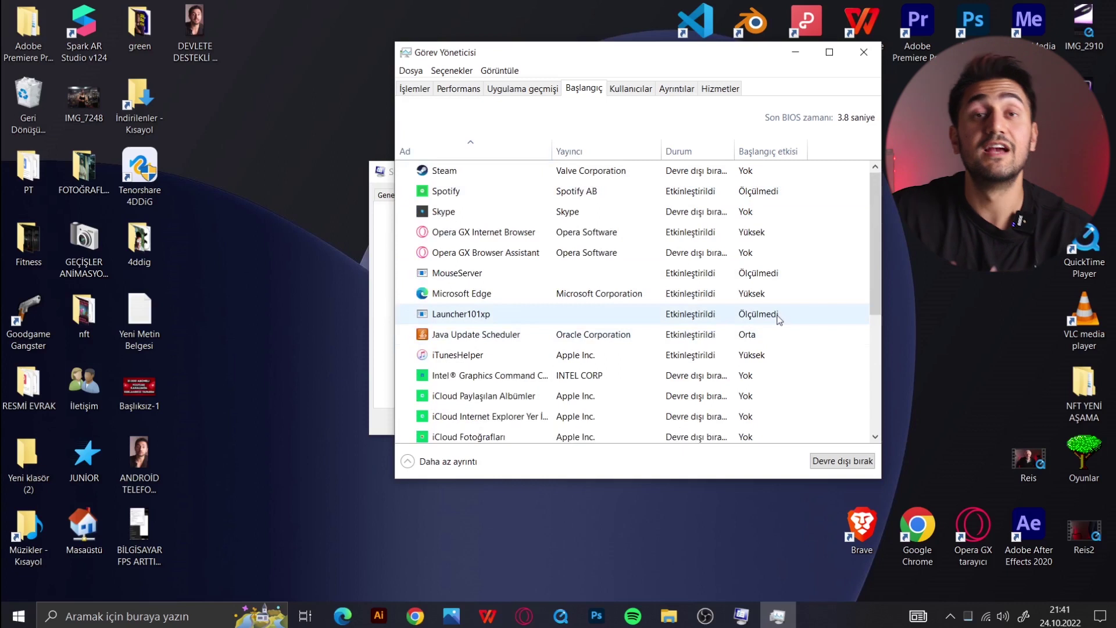
{"action": "mouse_move", "coordinate": [779, 318]}
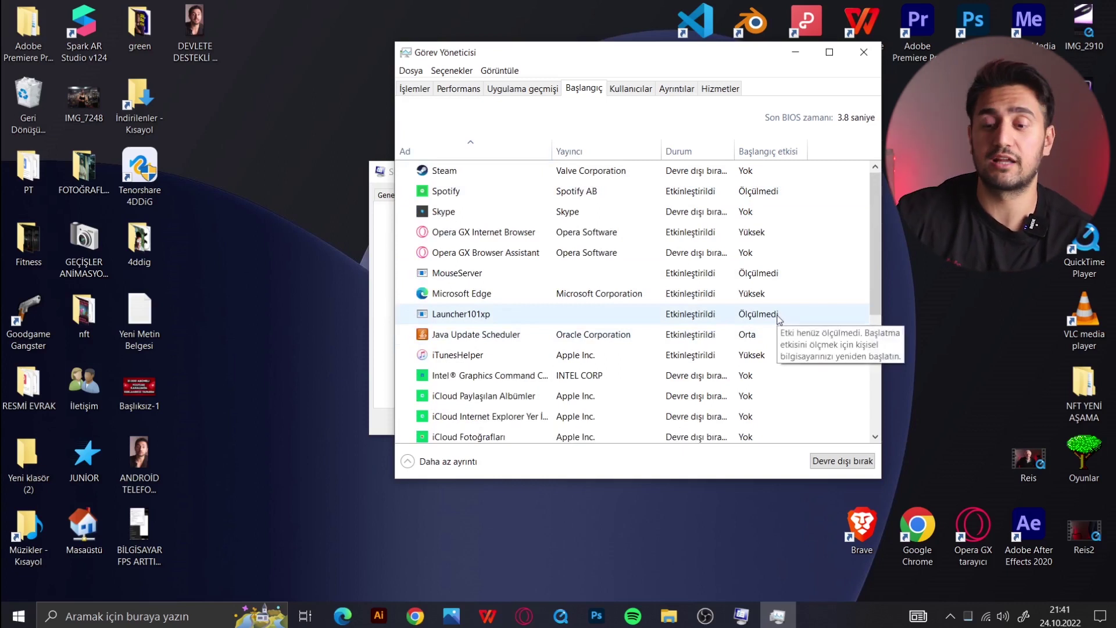
Step: Open the advanced power settings of the Dengeli plan, starting from the battery settings and Güç ve uyku
{"action": "left_click", "coordinate": [951, 615]}
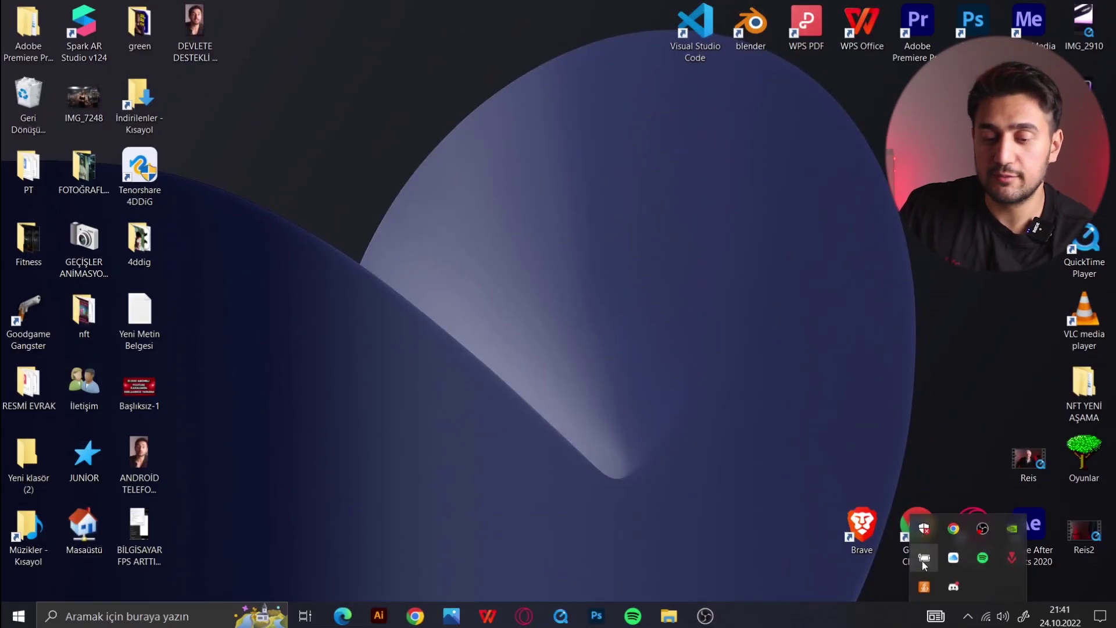
{"action": "left_click", "coordinate": [923, 558]}
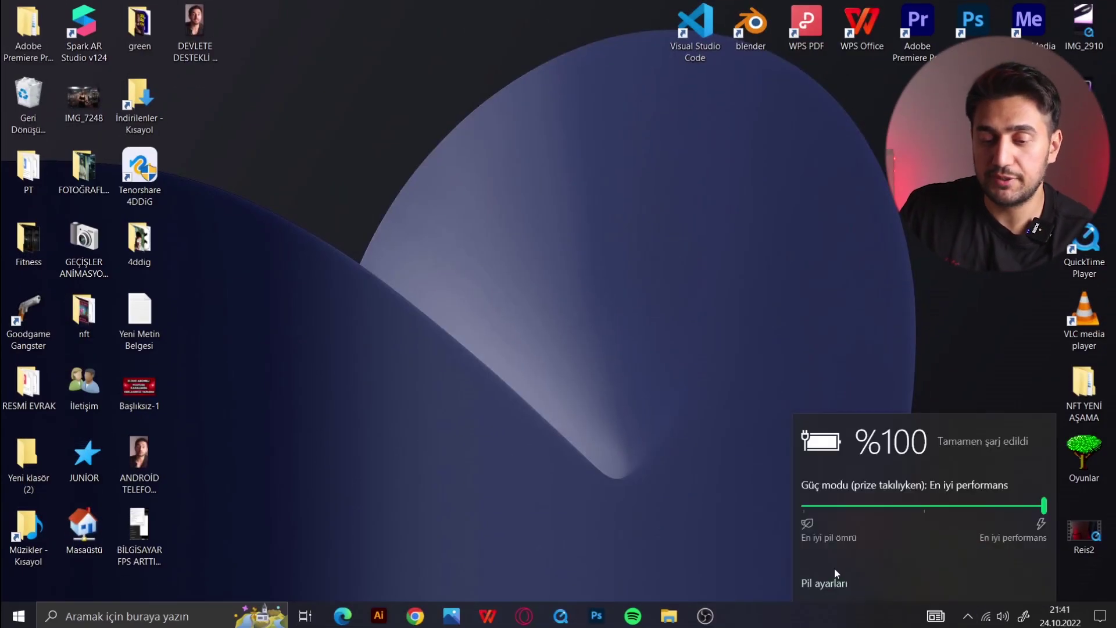
{"action": "left_click", "coordinate": [829, 582]}
{"action": "left_click", "coordinate": [93, 304]}
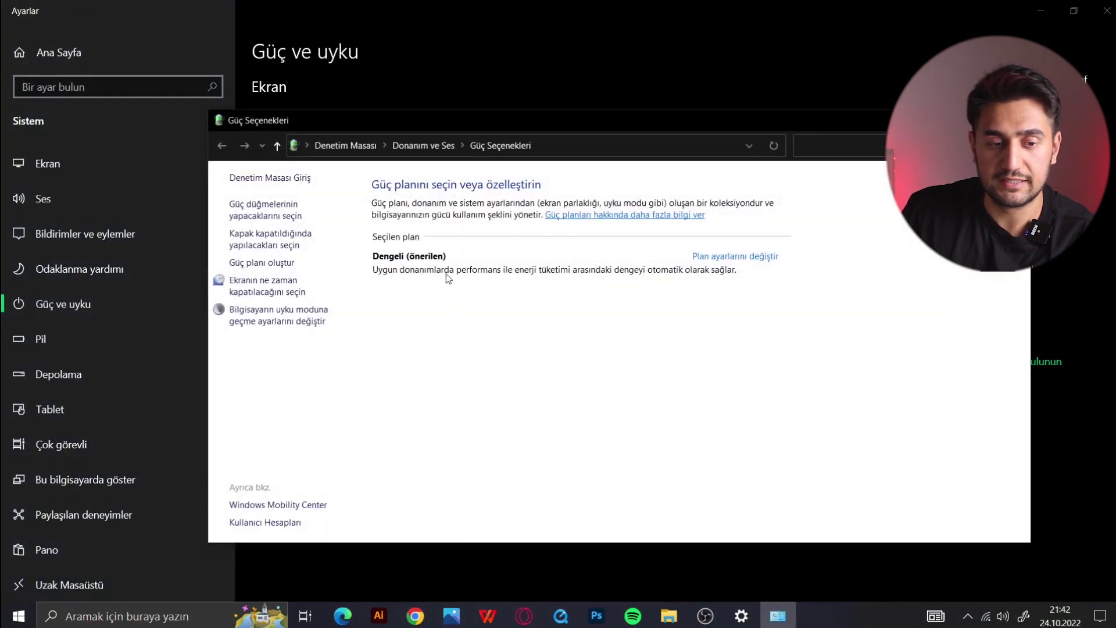
{"action": "left_click", "coordinate": [740, 257]}
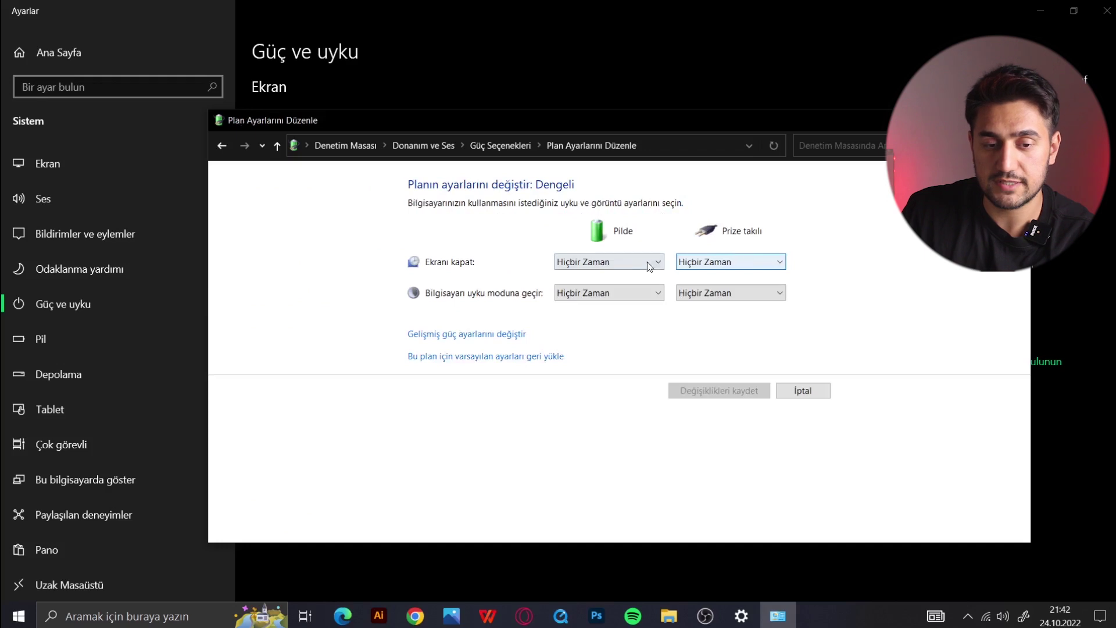
{"action": "left_click", "coordinate": [479, 333]}
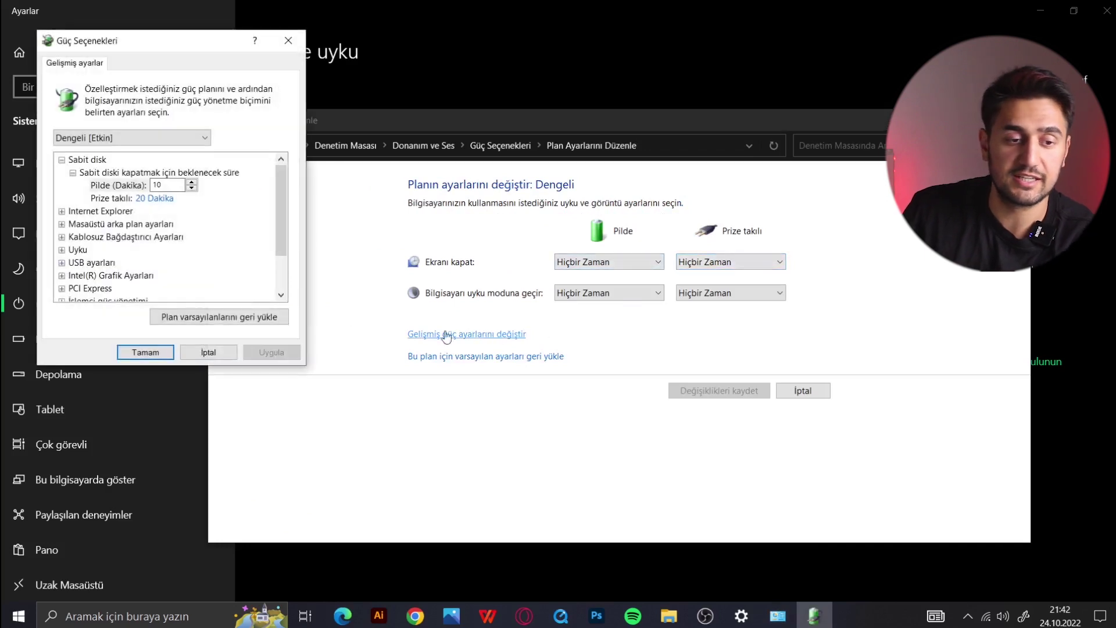
Step: Under İşlemci güç yönetimi, set En düşük işlemci durumu on battery to 50% and open its plugged-in value for editing
{"action": "left_click", "coordinate": [62, 250]}
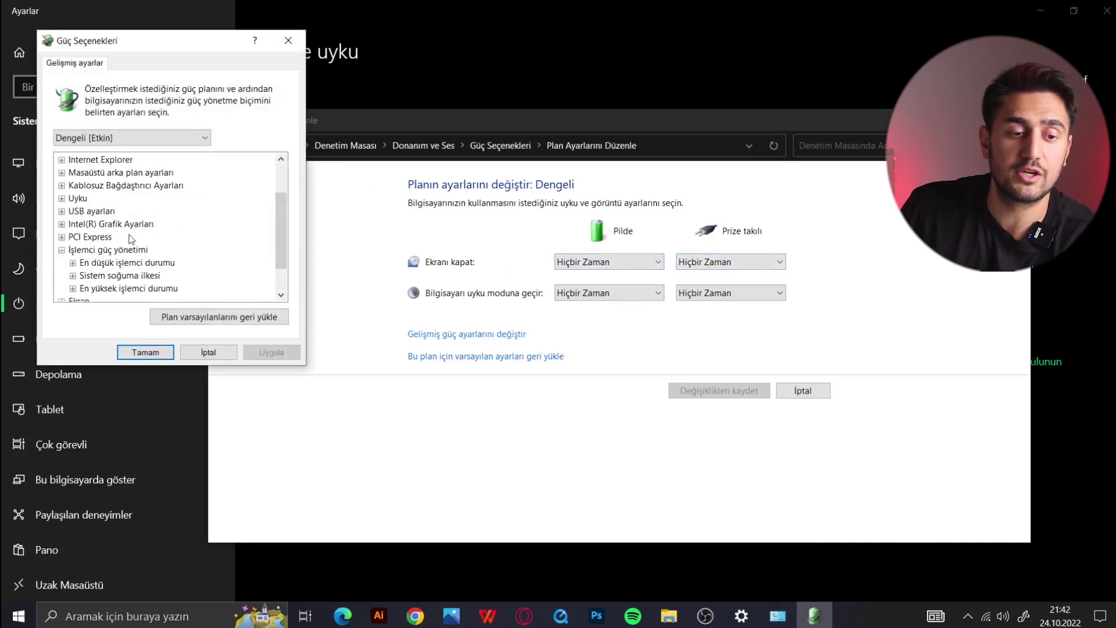
{"action": "left_click", "coordinate": [129, 289]}
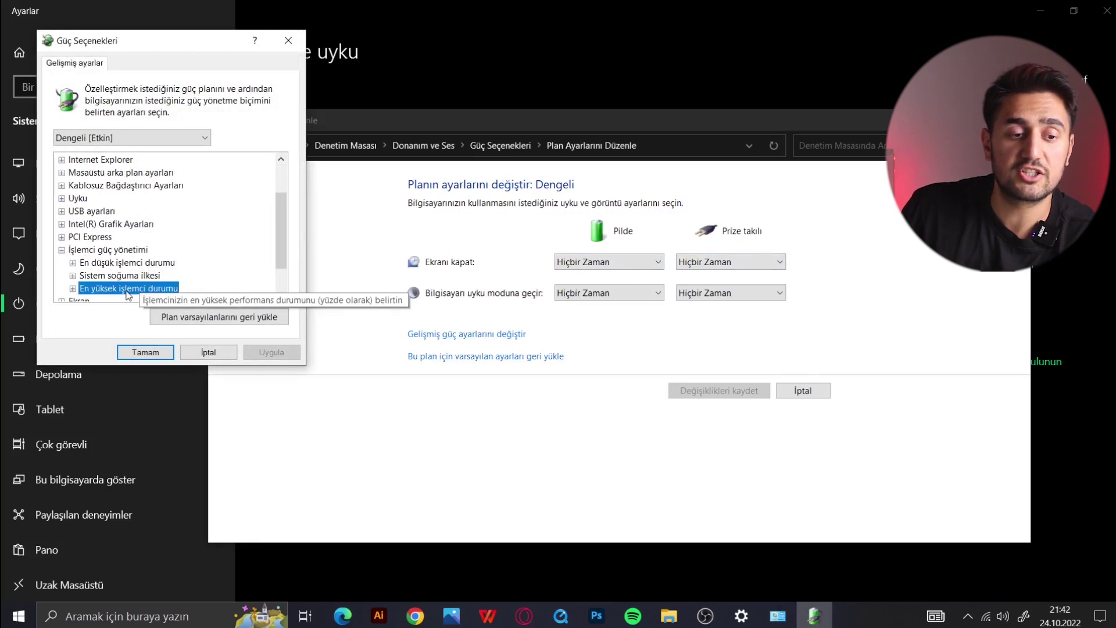
{"action": "left_click", "coordinate": [72, 263]}
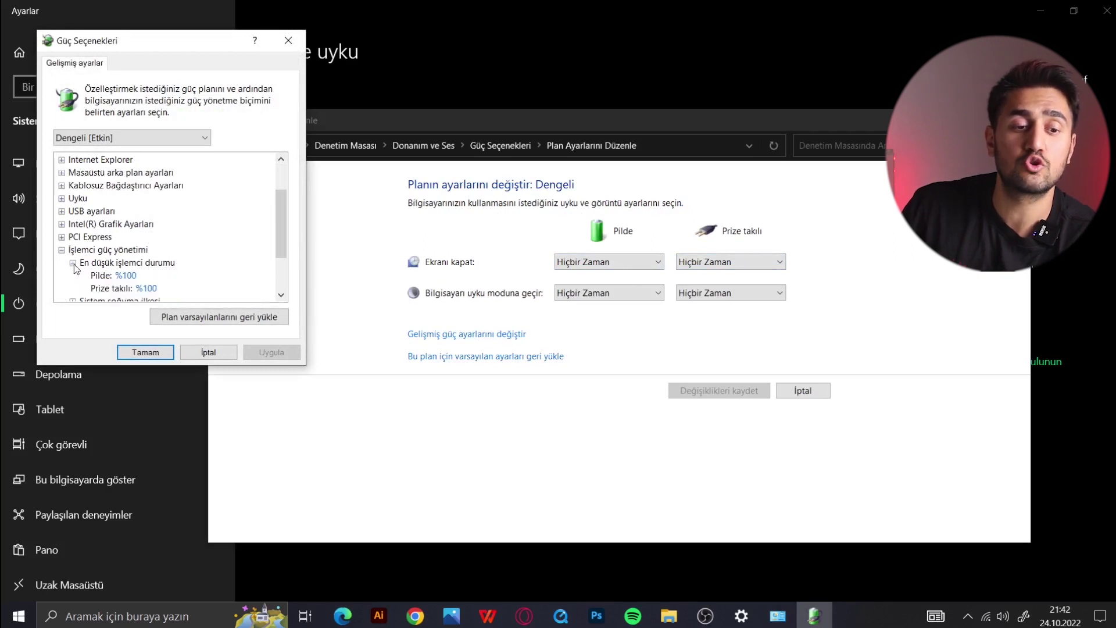
{"action": "scroll", "coordinate": [110, 239], "scroll_direction": "down", "scroll_amount": 1}
{"action": "left_click", "coordinate": [135, 226]}
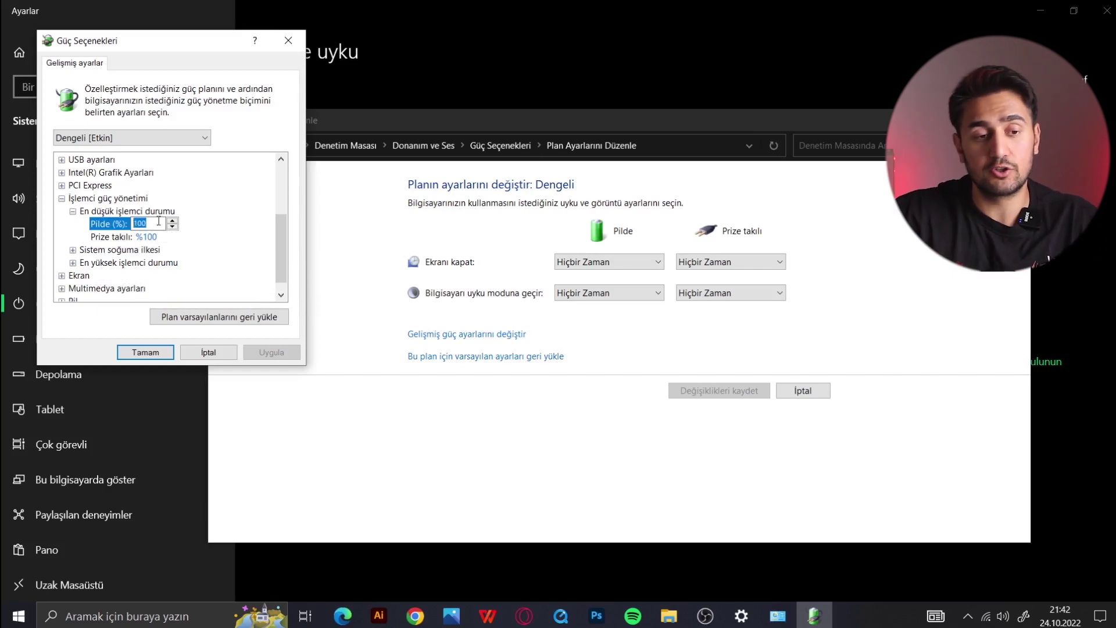
{"action": "type", "text": "50"}
{"action": "left_click", "coordinate": [146, 236]}
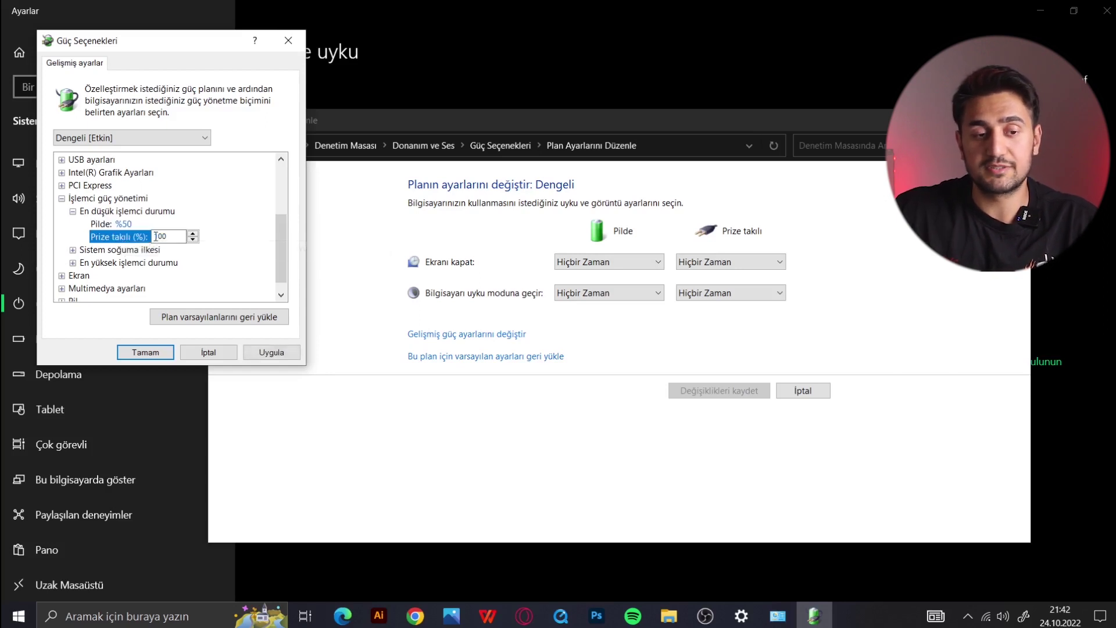
{"action": "scroll", "coordinate": [135, 242], "scroll_direction": "up", "scroll_amount": 3}
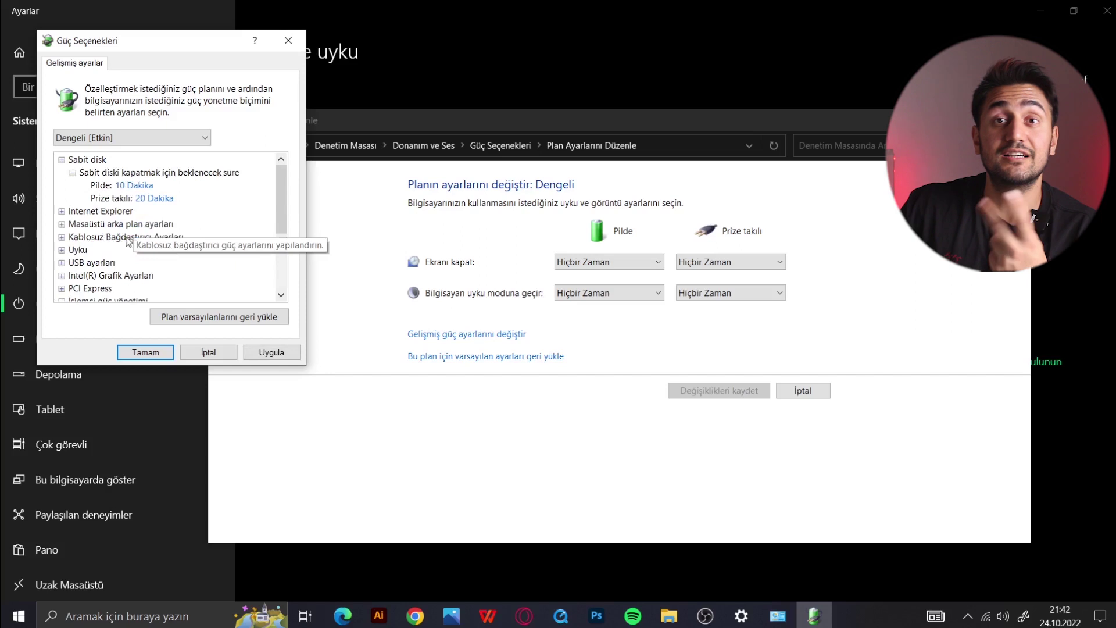
Step: Apply and confirm the advanced power settings, and close the plan settings and Ayarlar windows
{"action": "left_click", "coordinate": [271, 352]}
{"action": "left_click", "coordinate": [165, 352]}
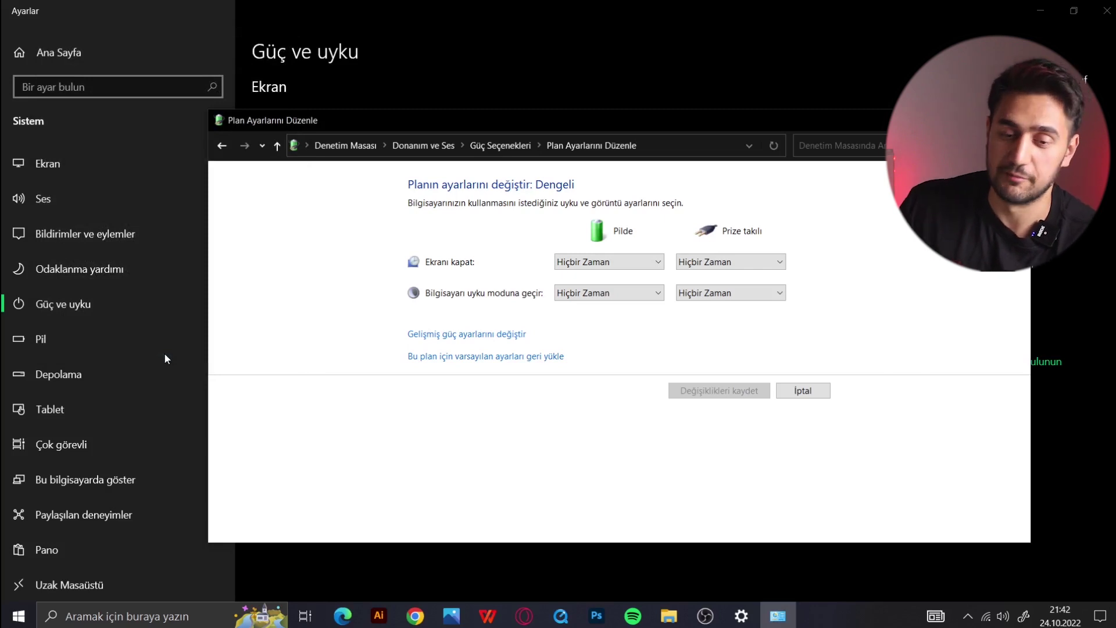
{"action": "key", "text": "alt+F4"}
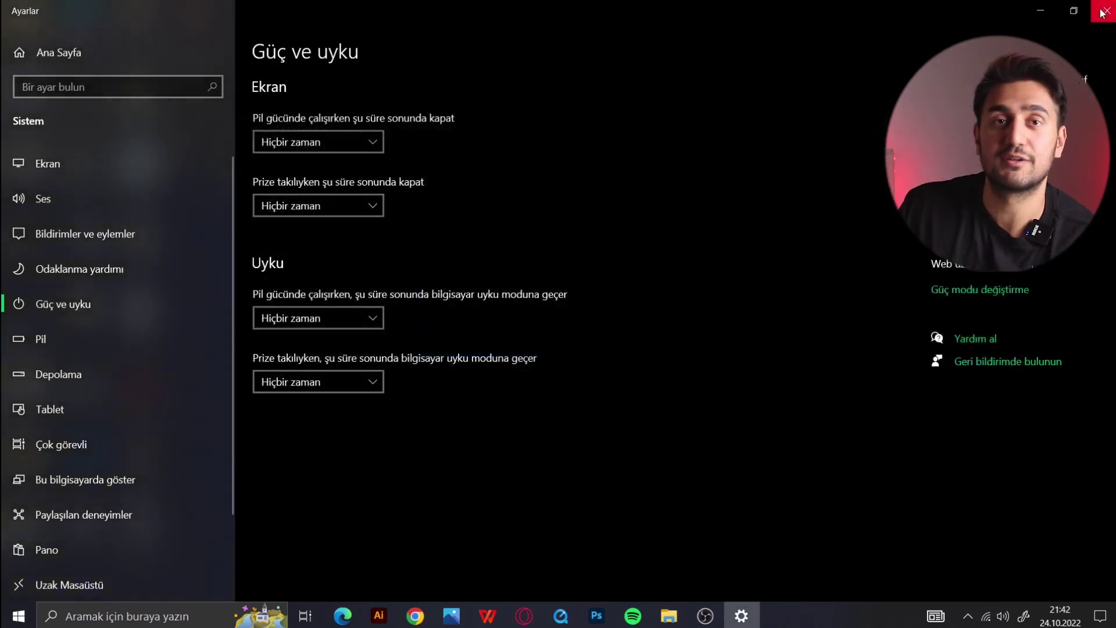
{"action": "key", "text": "alt+F4"}
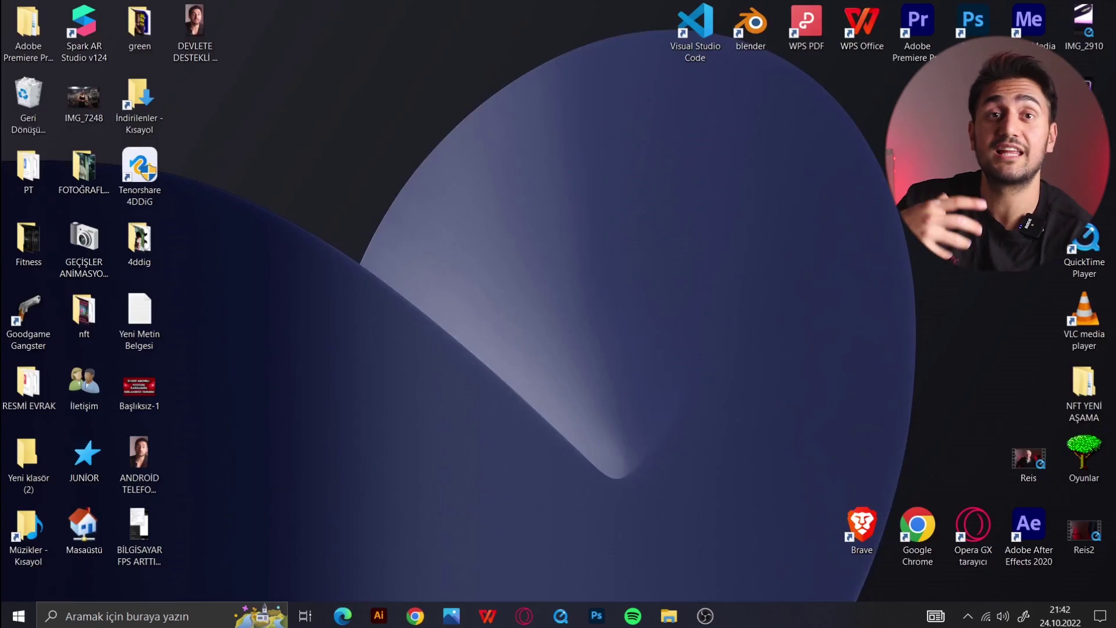